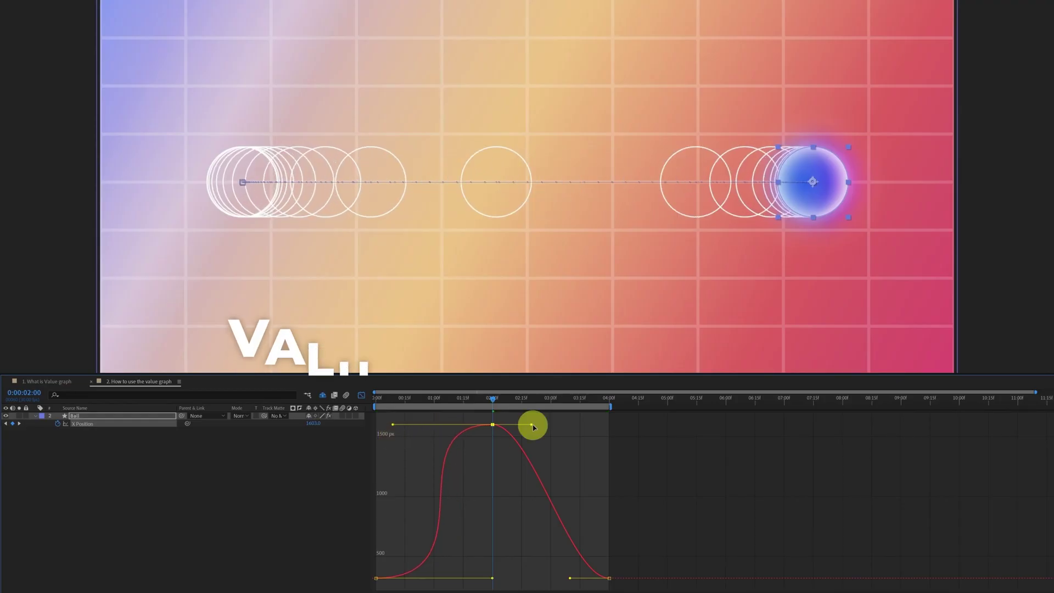
- Stretch the outgoing handle of the ball's 2-second X Position keyframe toward the last keyframe and preview the motion
{"action": "left_click_drag", "start_coordinate": [532, 426], "coordinate": [607, 426]}
{"action": "key", "text": "space"}
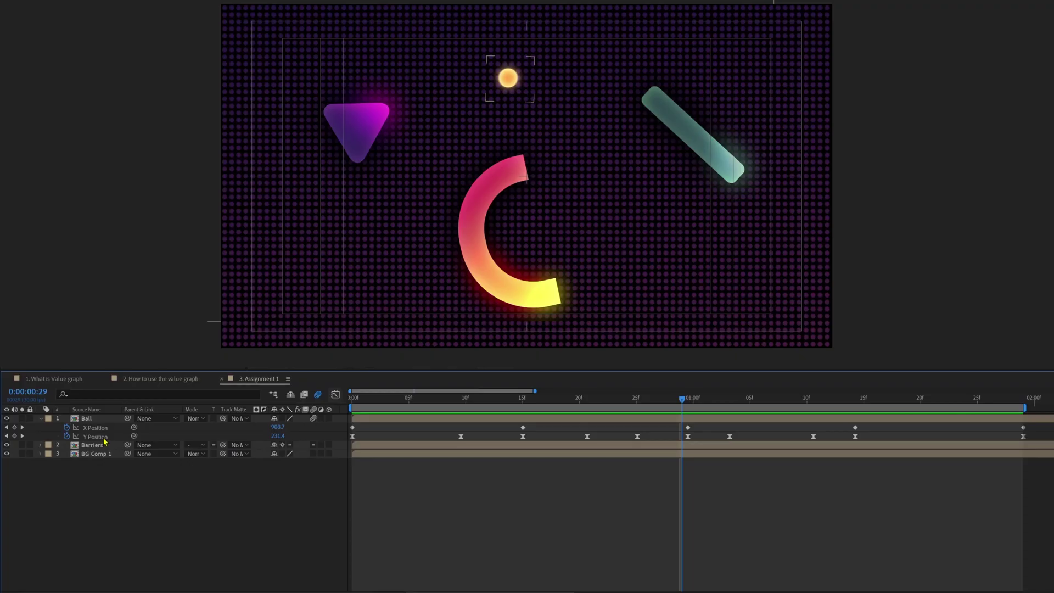
- Show the Ball layer's Y Position curve in the Assignment 1 composition and adjust its keyframe near frame 10
{"action": "left_click", "coordinate": [96, 437]}
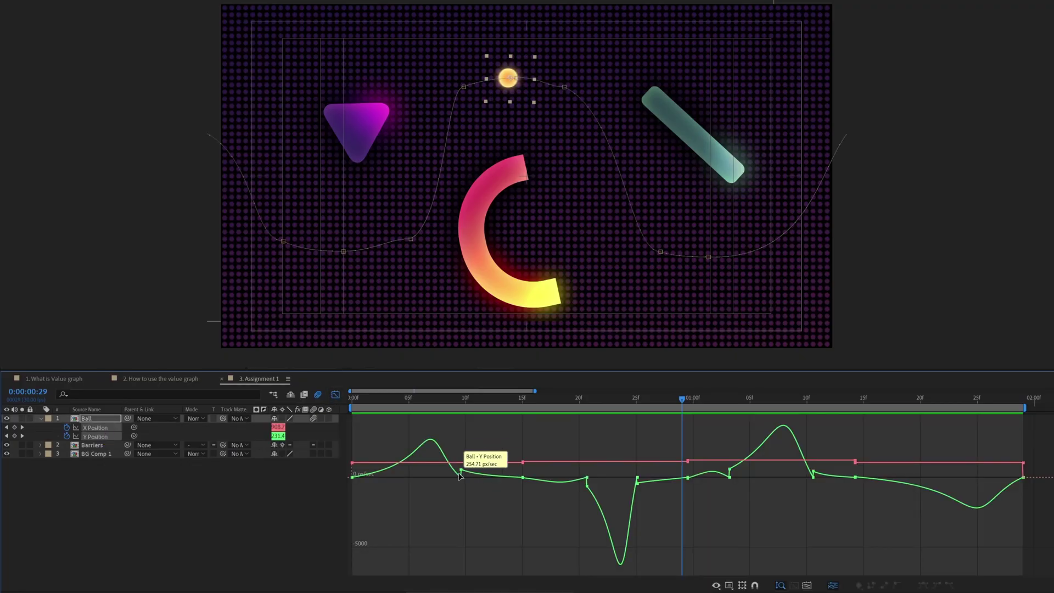
{"action": "mouse_move", "coordinate": [461, 482]}
{"action": "left_mouse_down"}
{"action": "mouse_move", "coordinate": [465, 497]}
{"action": "mouse_move", "coordinate": [447, 496]}
{"action": "left_mouse_up"}
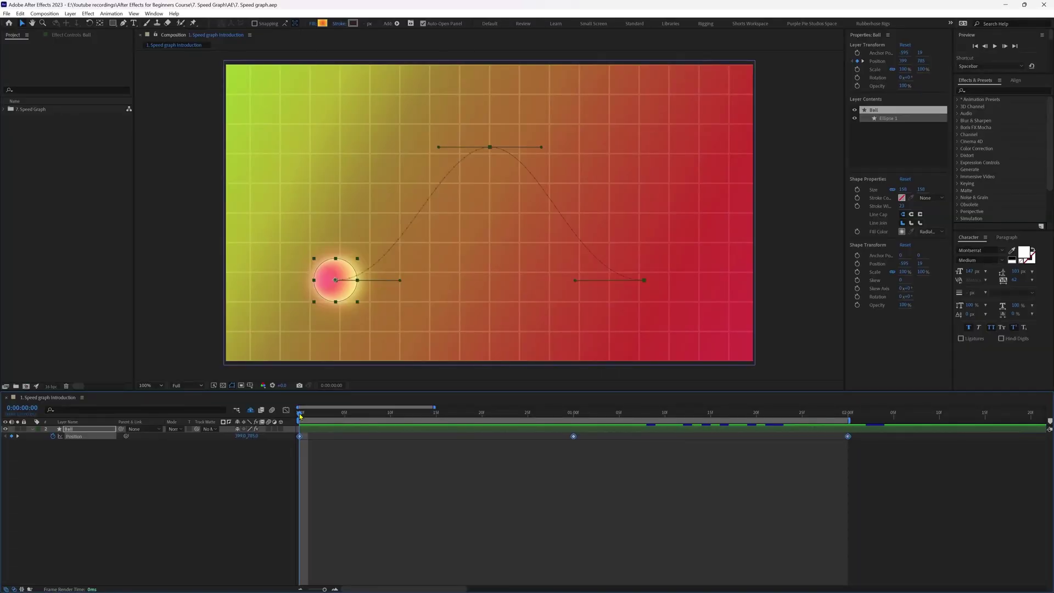
- Scrub through the ball's motion to 2 seconds and apply Easy Ease to its three Position keyframes
{"action": "left_click_drag", "start_coordinate": [301, 417], "coordinate": [851, 439]}
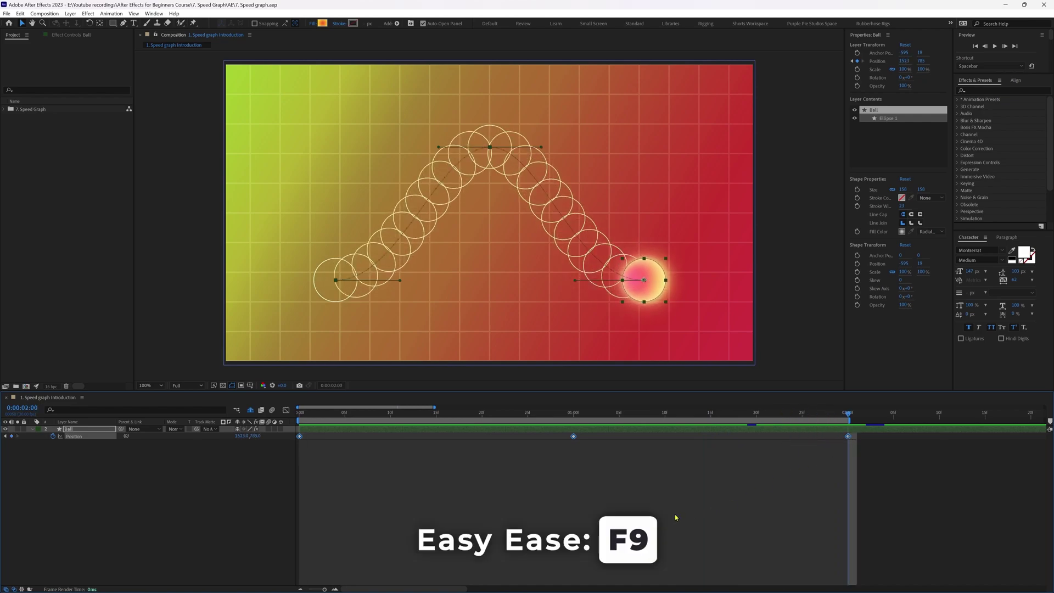
{"action": "key", "text": "F9"}
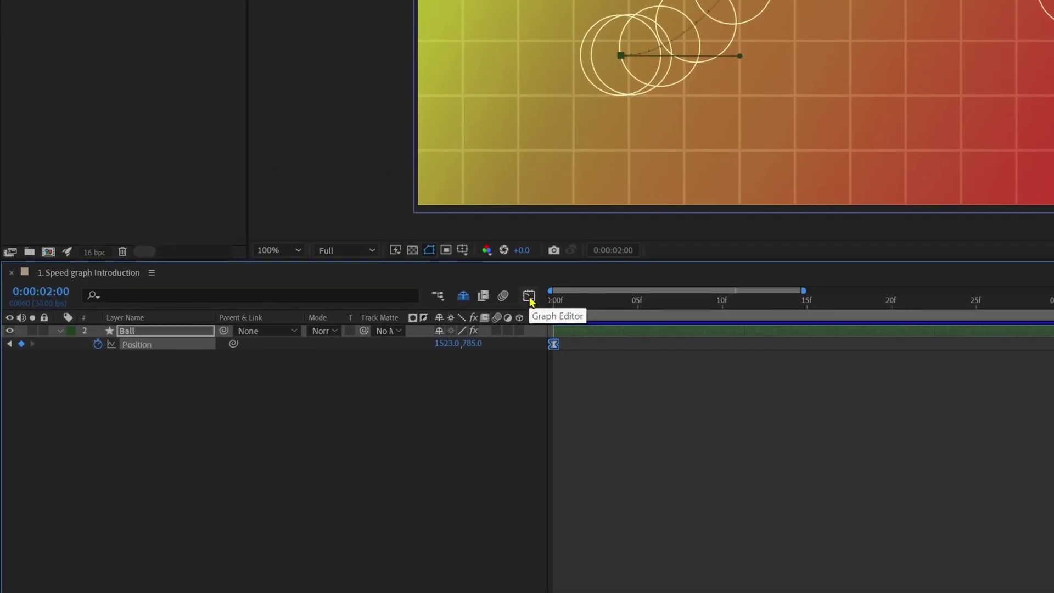
- Open the ball's Position curve in the Graph Editor and set the graph type to Edit Speed Graph
{"action": "left_click", "coordinate": [529, 297]}
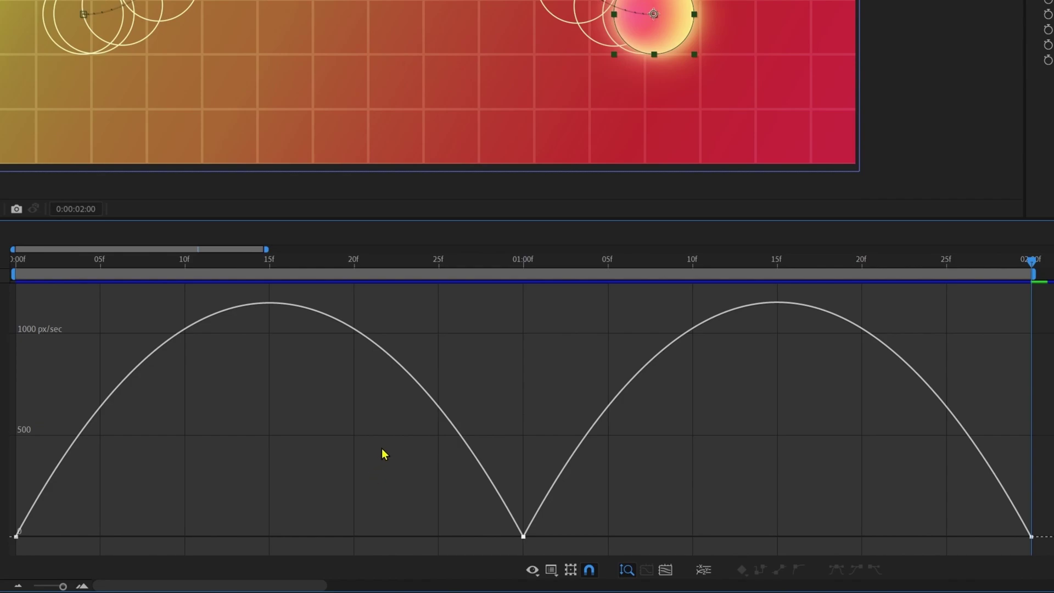
{"action": "left_click", "coordinate": [553, 571]}
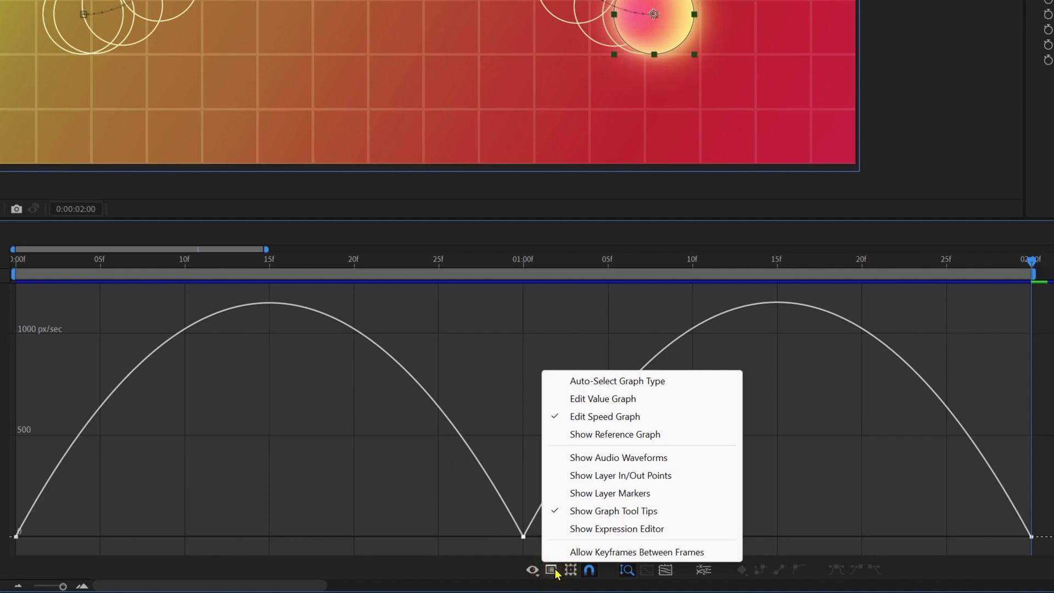
{"action": "left_click", "coordinate": [575, 418]}
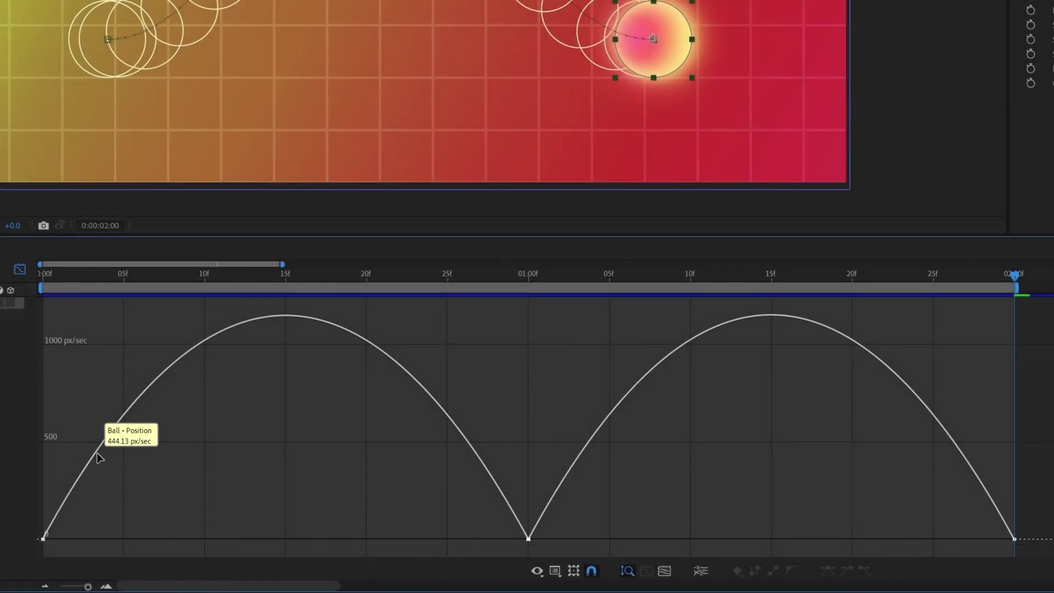
{"action": "mouse_move", "coordinate": [123, 421]}
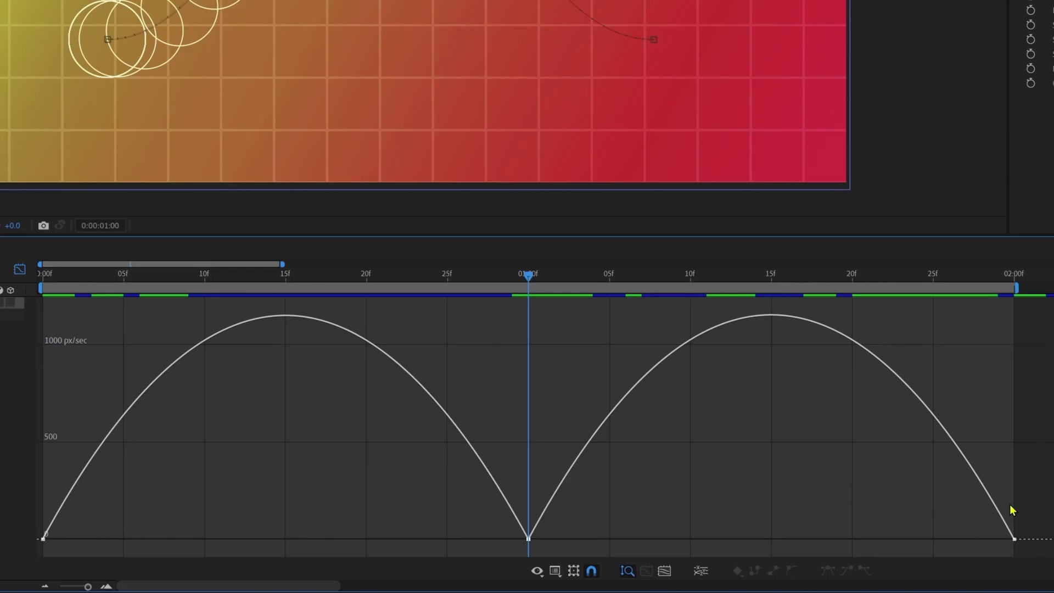
- Lengthen the incoming handle of the 1-second Position keyframe back to about frame 21
{"action": "left_click_drag", "start_coordinate": [1013, 511], "coordinate": [71, 551]}
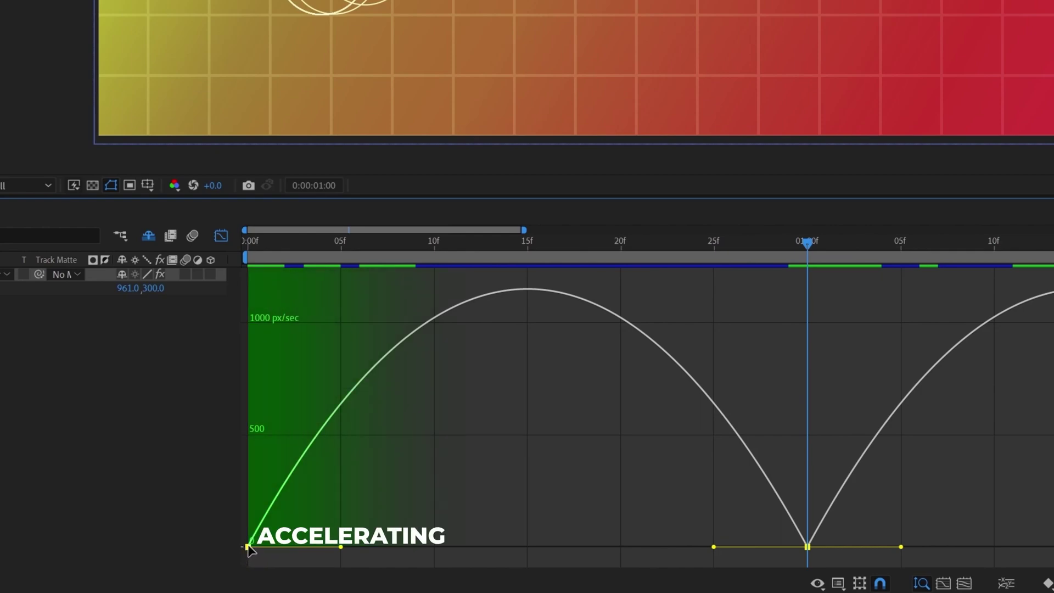
{"action": "mouse_move", "coordinate": [529, 291]}
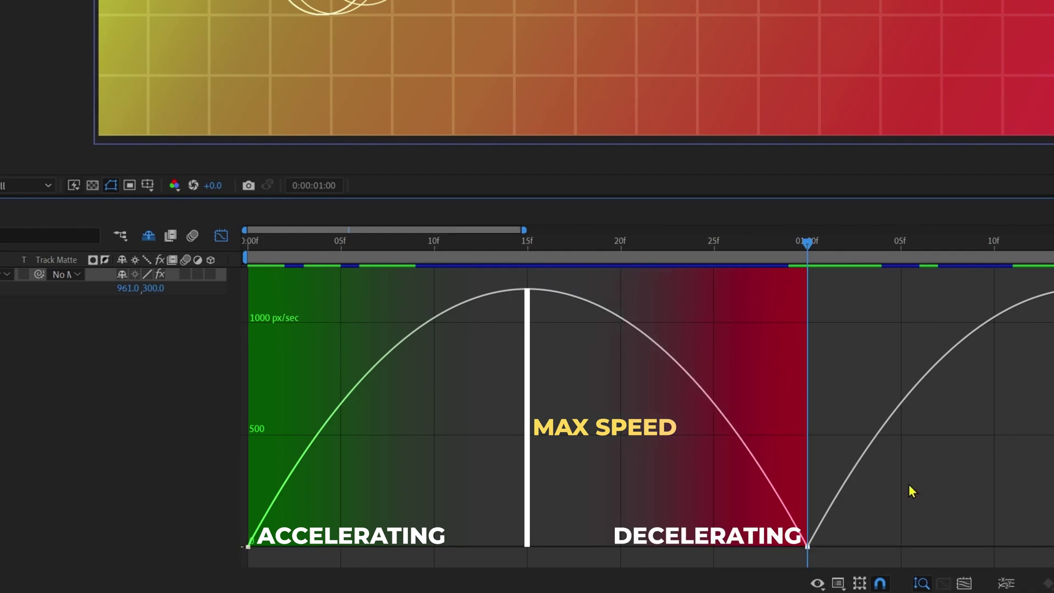
{"action": "left_click_drag", "start_coordinate": [909, 485], "coordinate": [775, 559]}
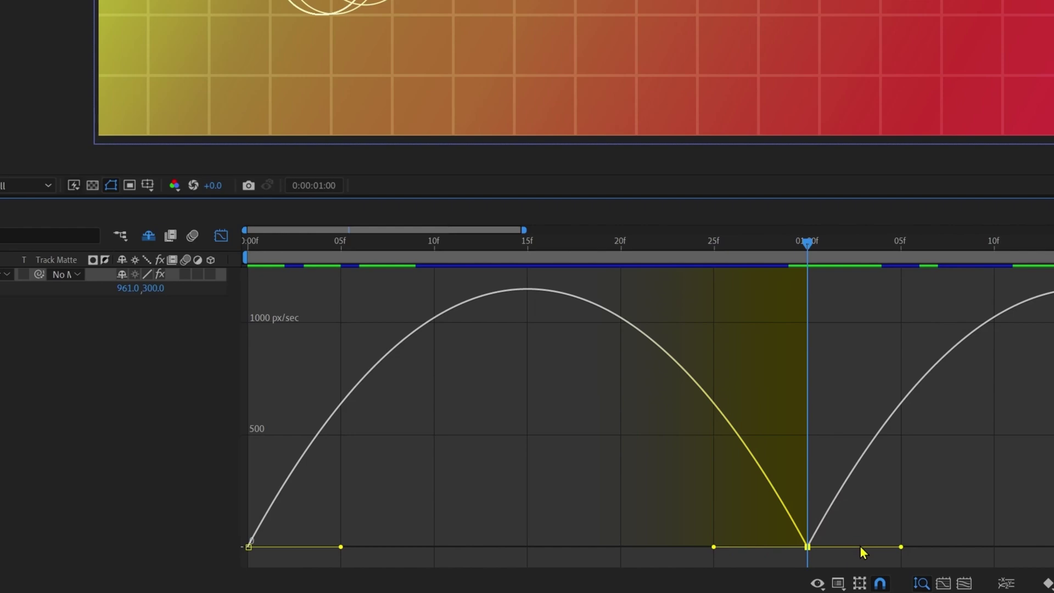
{"action": "left_click_drag", "start_coordinate": [714, 547], "coordinate": [648, 547]}
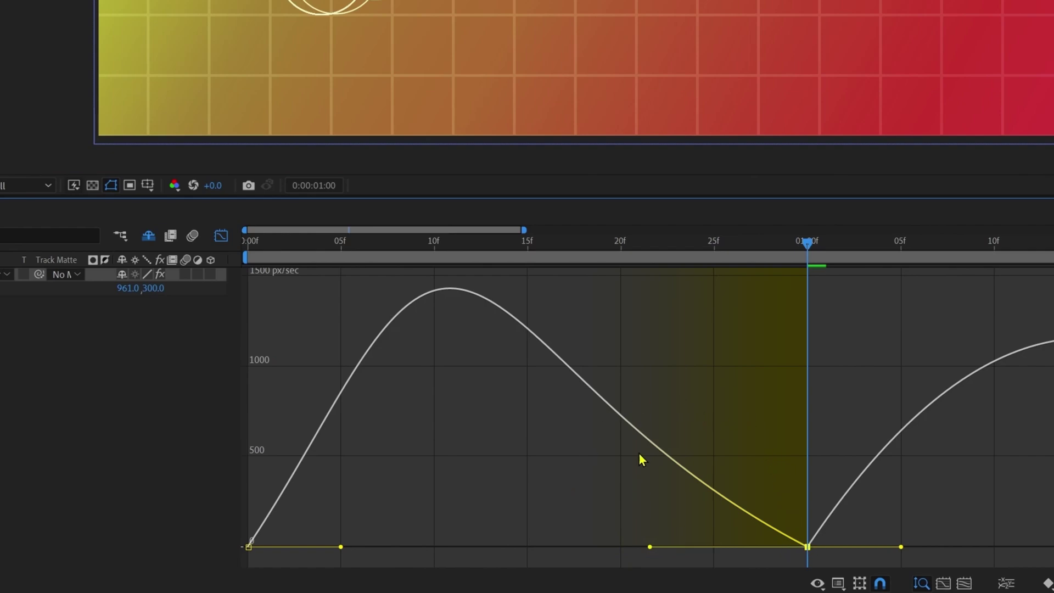
- Lengthen the outgoing handle of the 1-second Position keyframe to about 1 second 14 frames
{"action": "left_click", "coordinate": [901, 547]}
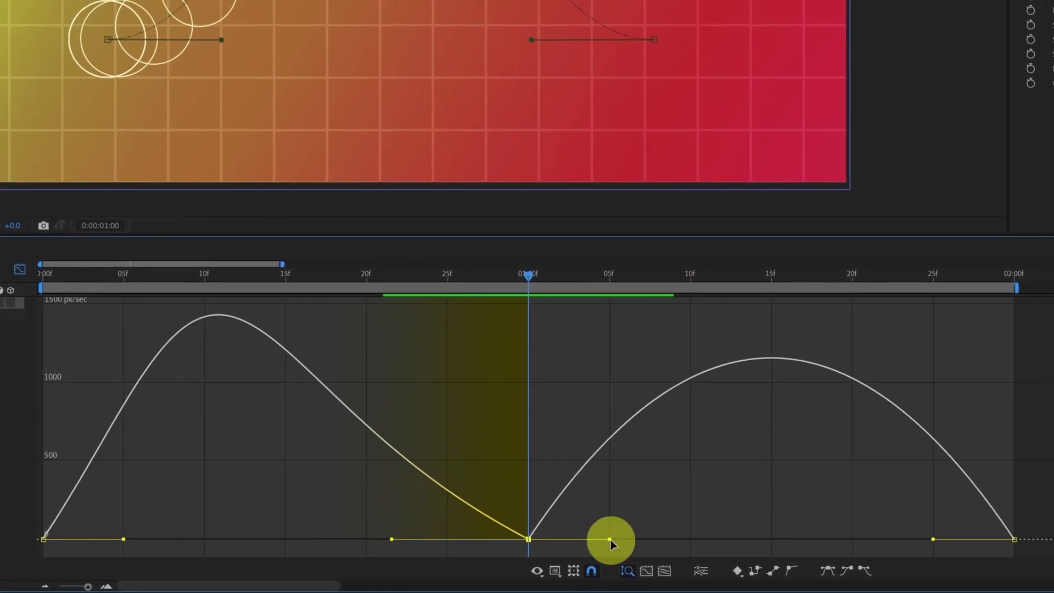
{"action": "left_click_drag", "start_coordinate": [610, 540], "coordinate": [690, 545]}
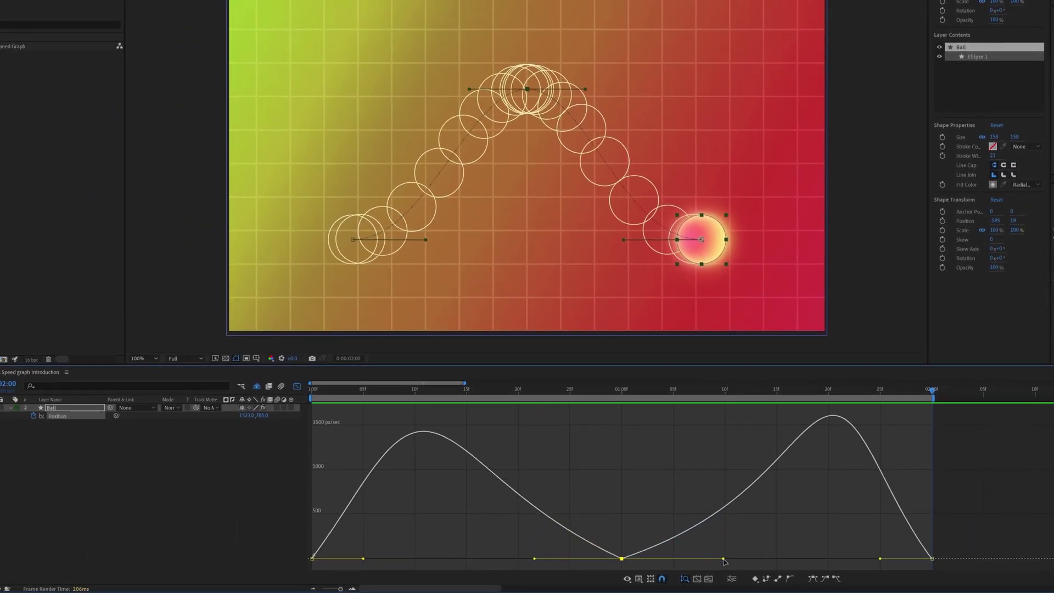
{"action": "left_click_drag", "start_coordinate": [725, 561], "coordinate": [767, 565]}
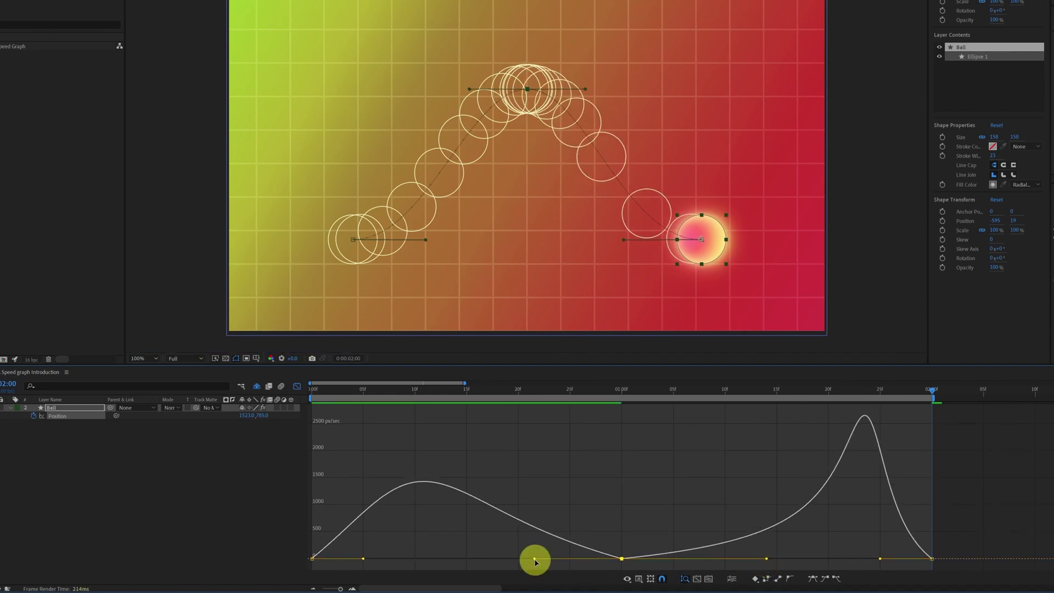
- Try a longer incoming handle on the 1-second keyframe, reaching about frame 18, and undo it
{"action": "left_click_drag", "start_coordinate": [535, 561], "coordinate": [497, 559]}
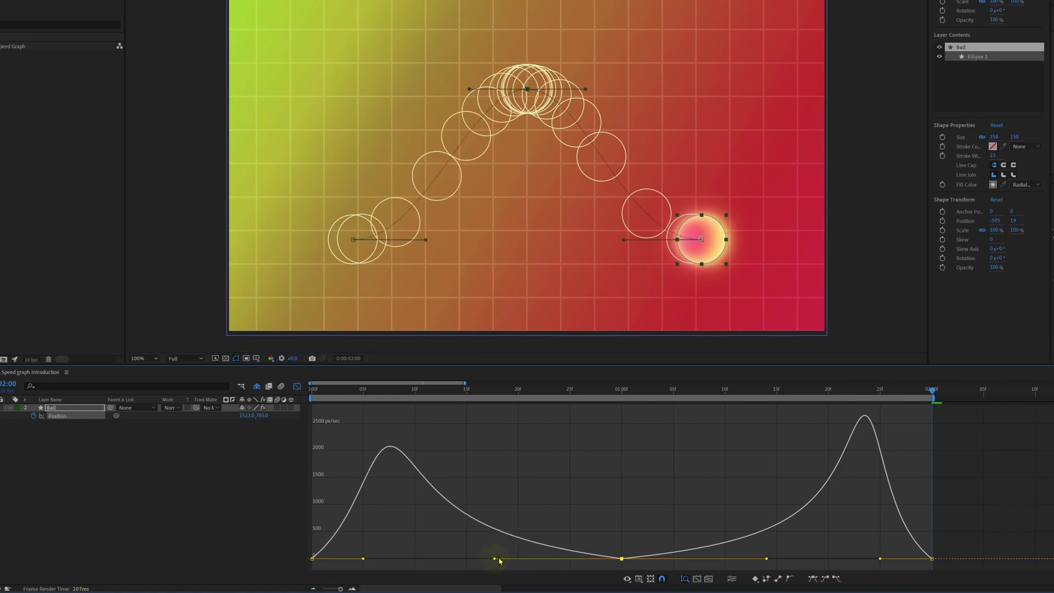
{"action": "key", "text": "ctrl+z"}
- Lift the 1-second keyframe's outgoing handle off the baseline and snap it back level with the incoming handle
{"action": "mouse_move", "coordinate": [767, 559]}
{"action": "left_mouse_down"}
{"action": "mouse_move", "coordinate": [730, 549]}
{"action": "mouse_move", "coordinate": [752, 549]}
{"action": "left_mouse_up"}
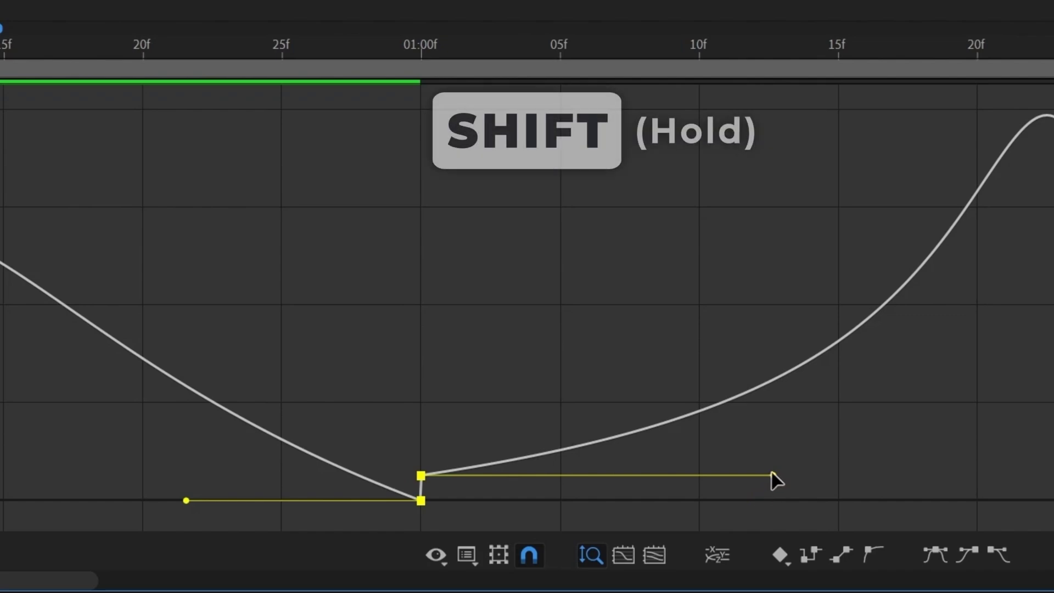
{"action": "left_click_drag", "start_coordinate": [773, 475], "coordinate": [761, 498]}
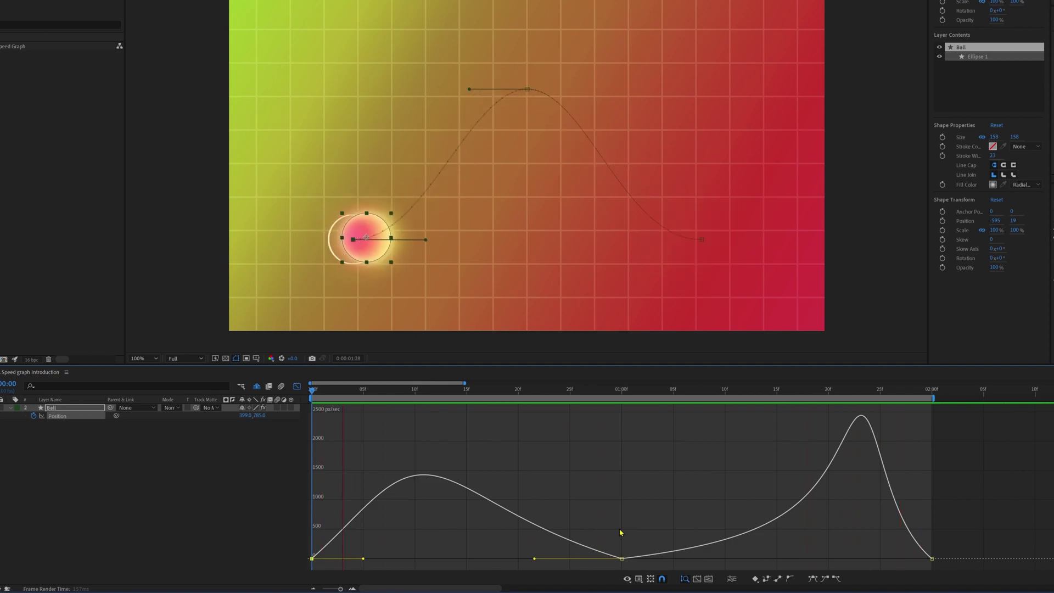
- Raise the first Position keyframe off the baseline, setting its outgoing speed to 1500 pixels/sec and increasing its outgoing influence
{"action": "left_click_drag", "start_coordinate": [618, 539], "coordinate": [626, 488]}
{"action": "left_click", "coordinate": [312, 558]}
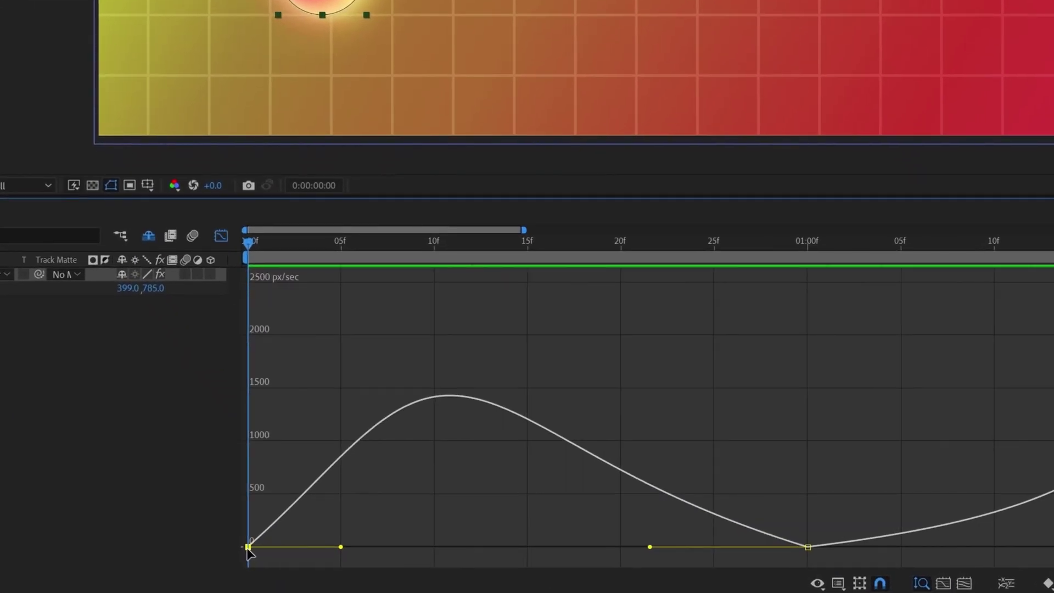
{"action": "left_click_drag", "start_coordinate": [248, 548], "coordinate": [243, 427]}
{"action": "double_click", "coordinate": [247, 423]}
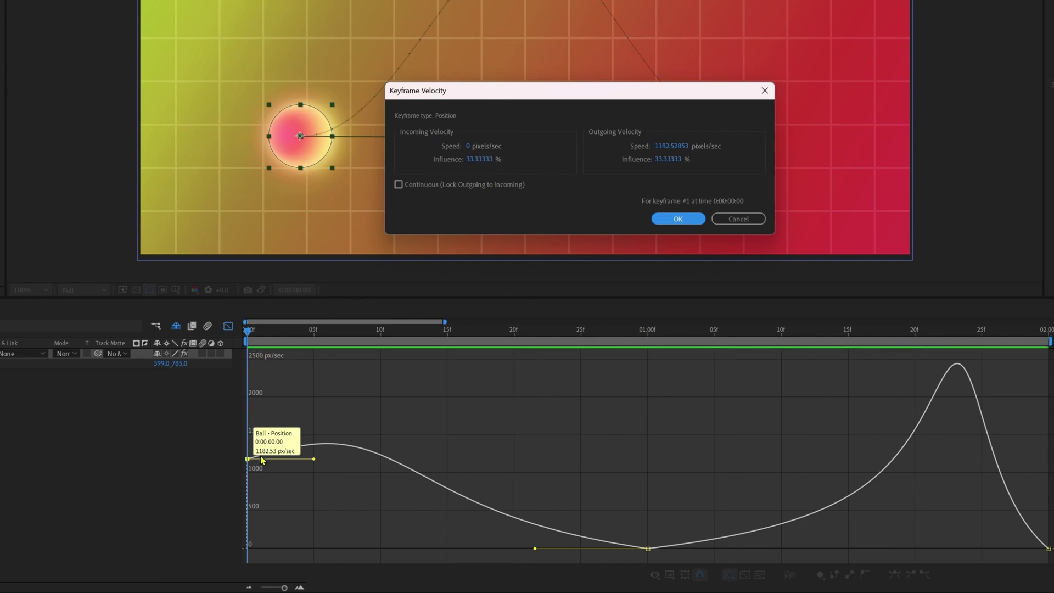
{"action": "left_click", "coordinate": [666, 147]}
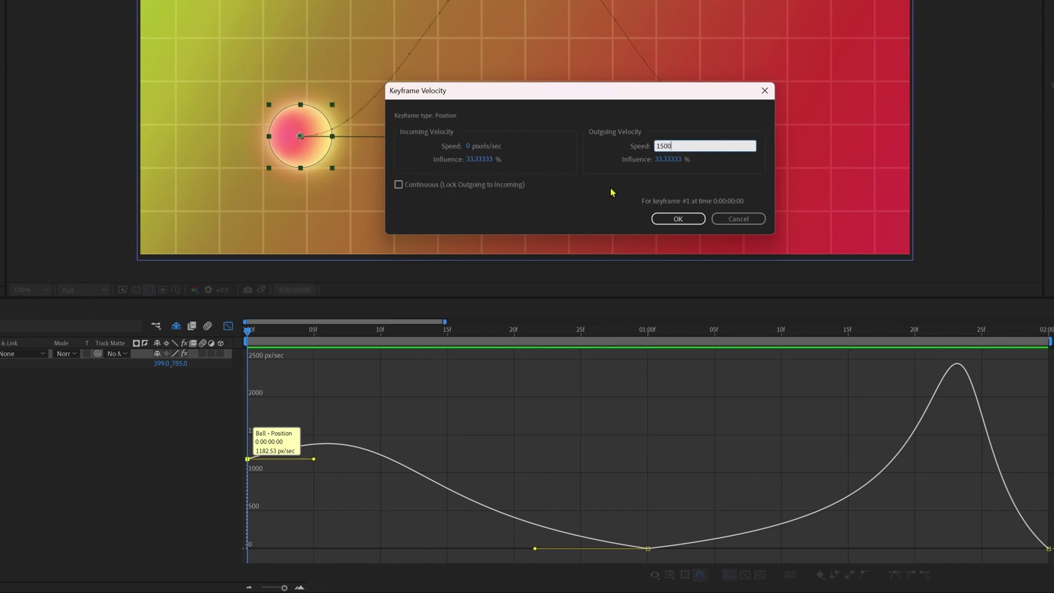
{"action": "mouse_move", "coordinate": [668, 163]}
{"action": "left_mouse_down"}
{"action": "mouse_move", "coordinate": [699, 161]}
{"action": "mouse_move", "coordinate": [679, 164]}
{"action": "left_mouse_up"}
{"action": "left_click", "coordinate": [678, 219]}
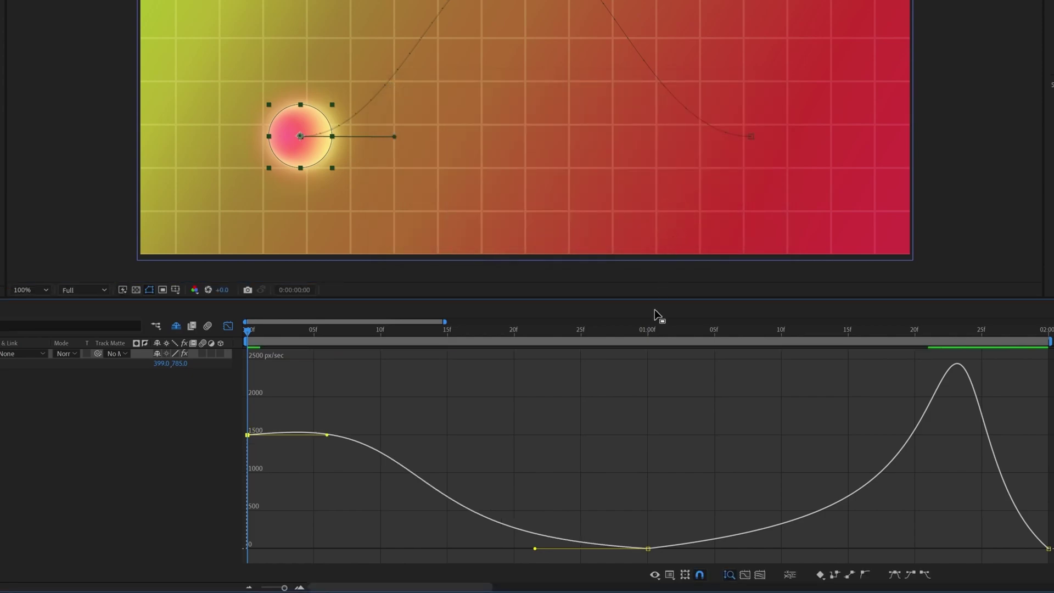
- Preview the ball's motion and shorten the first keyframe's outgoing handle until it nearly meets the keyframe
{"action": "mouse_move", "coordinate": [248, 439]}
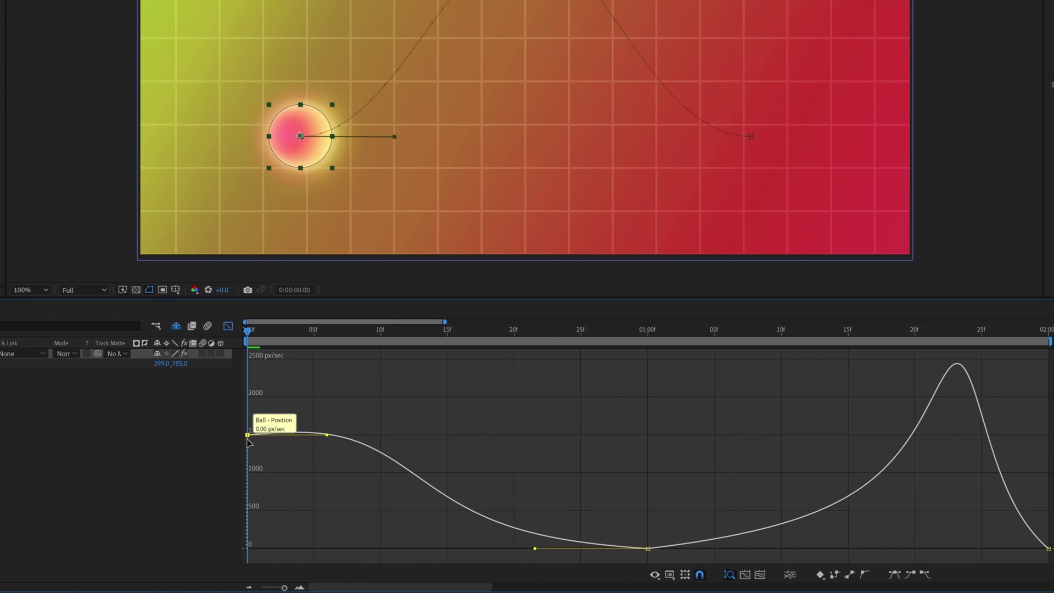
{"action": "key", "text": "space"}
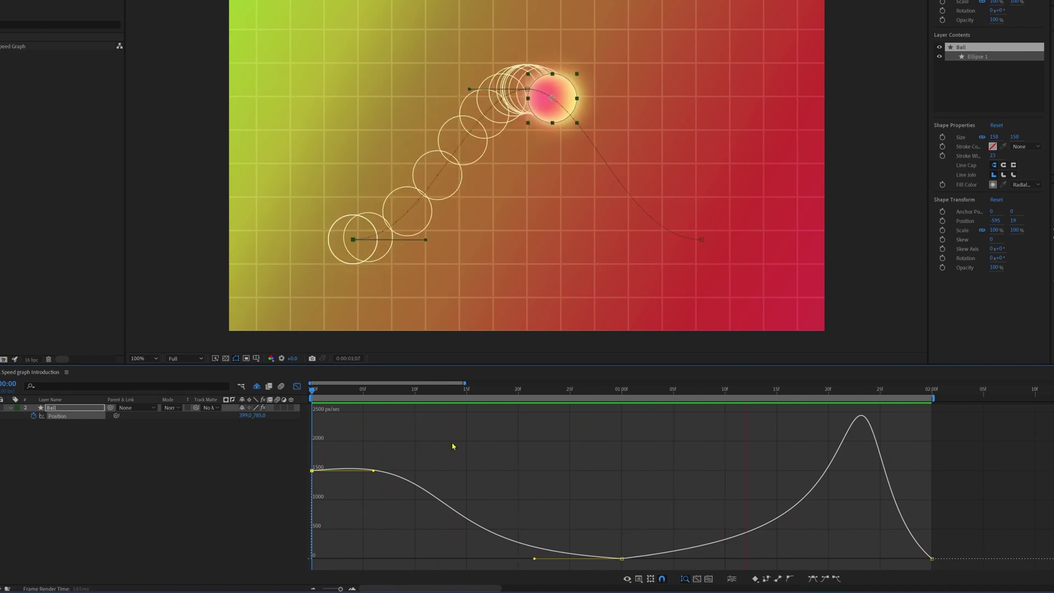
{"action": "key", "text": "space"}
{"action": "left_click_drag", "start_coordinate": [374, 472], "coordinate": [324, 471]}
- Select all three Position keyframes and reset their speed curves to Easy Ease
{"action": "left_click", "coordinate": [855, 499]}
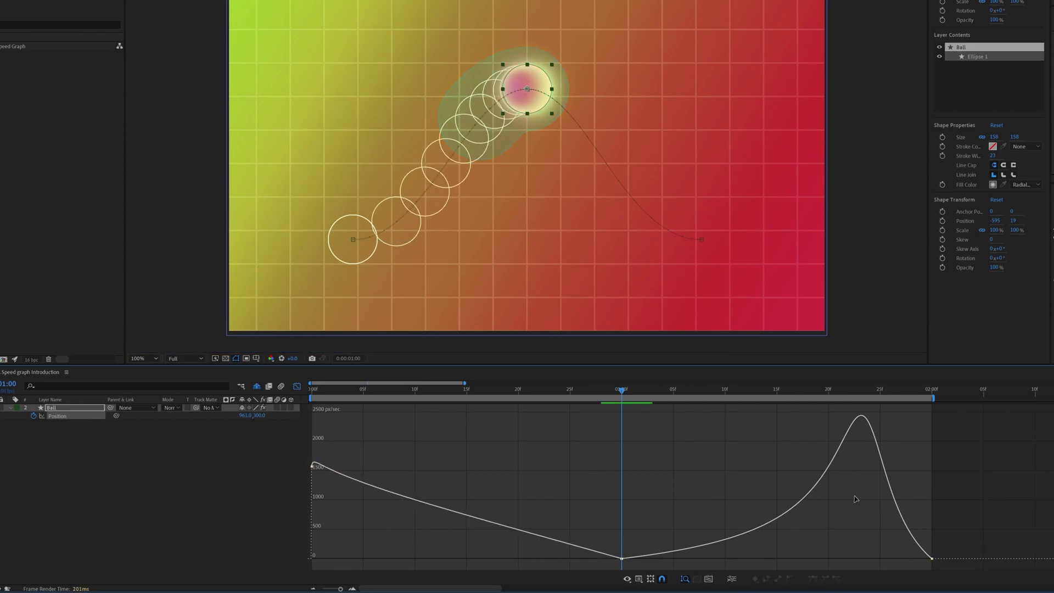
{"action": "left_click_drag", "start_coordinate": [1010, 438], "coordinate": [252, 557]}
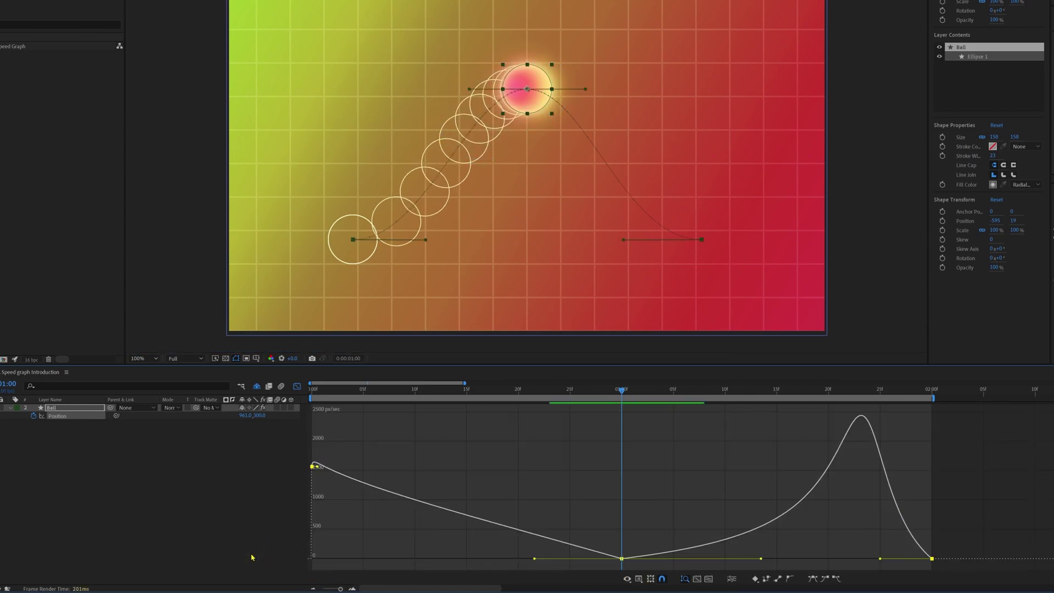
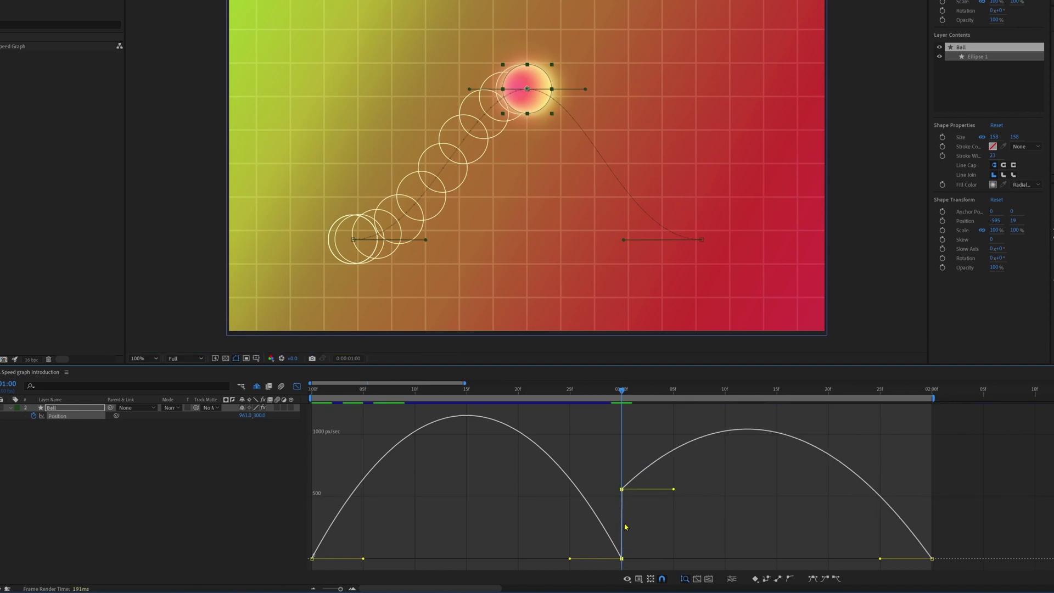
- Convert the 1-second Position keyframe with the split handles to Auto Bezier
{"action": "left_click_drag", "start_coordinate": [609, 478], "coordinate": [647, 563]}
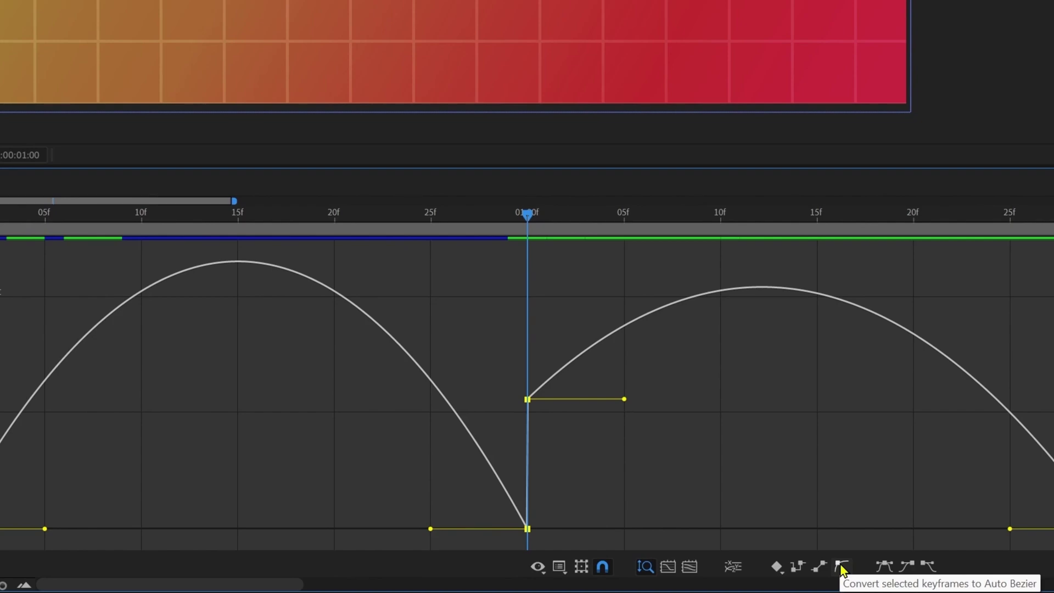
{"action": "left_click", "coordinate": [842, 567]}
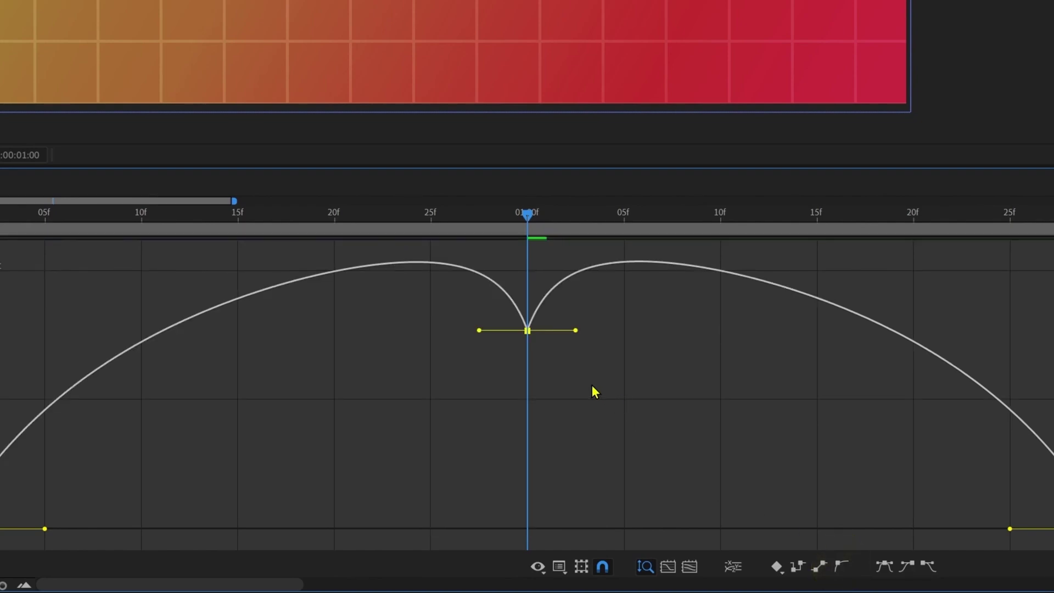
- Set the 1-second keyframe's continuous velocity to 1500 pixels/sec in the Keyframe Velocity settings
{"action": "left_click_drag", "start_coordinate": [528, 330], "coordinate": [545, 314]}
{"action": "key", "text": "ctrl+shift+k"}
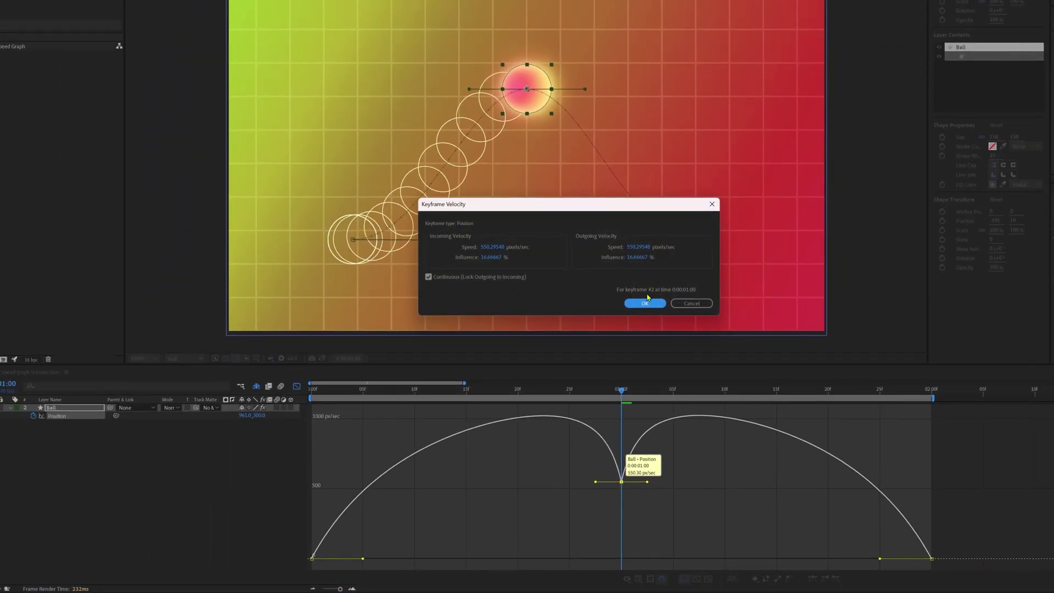
{"action": "left_click_drag", "start_coordinate": [631, 248], "coordinate": [758, 249]}
{"action": "left_click", "coordinate": [636, 248]}
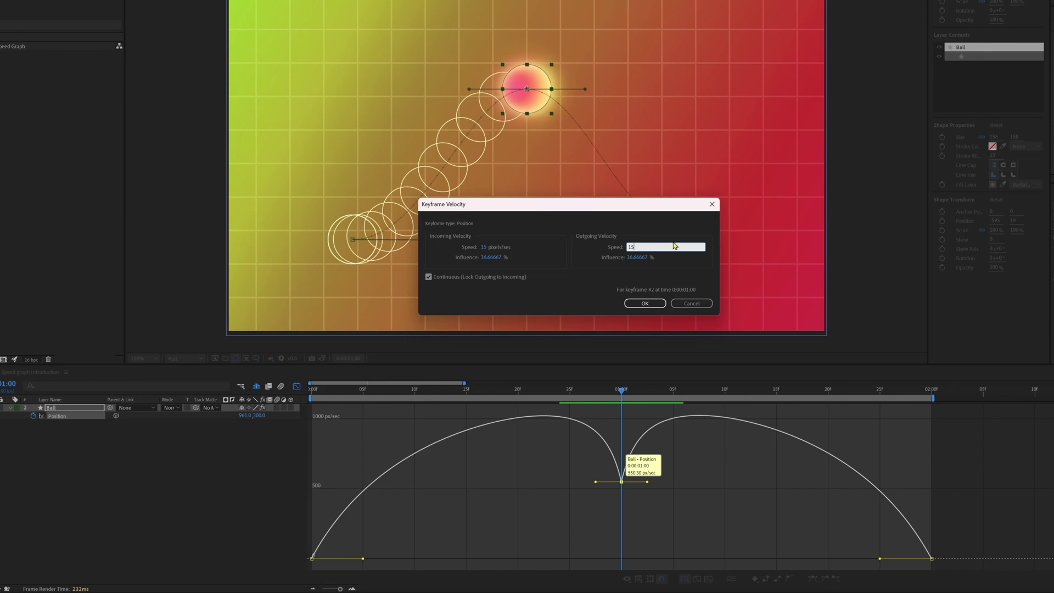
{"action": "left_click", "coordinate": [637, 275]}
- Set both the incoming and outgoing influence of the 1-second Position keyframe to 9% and apply the velocity settings
{"action": "left_click_drag", "start_coordinate": [637, 258], "coordinate": [637, 261]}
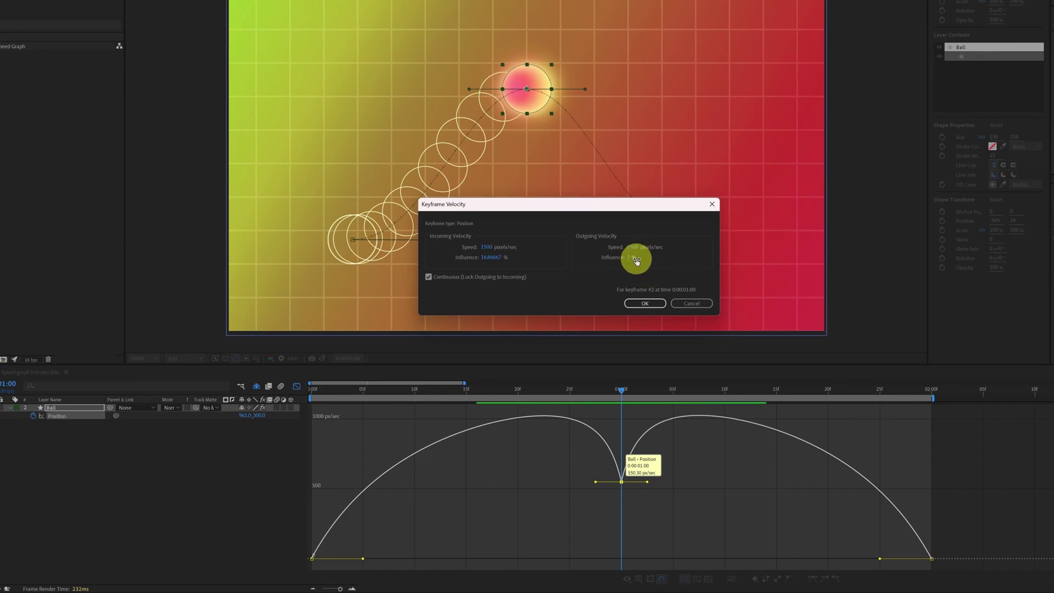
{"action": "left_click", "coordinate": [628, 258]}
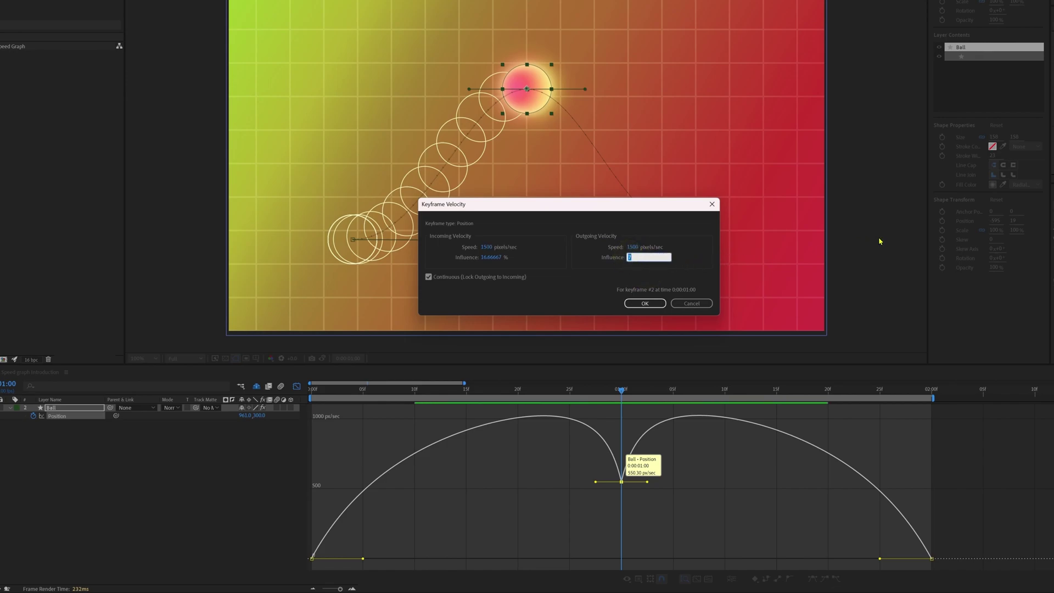
{"action": "left_click", "coordinate": [490, 257]}
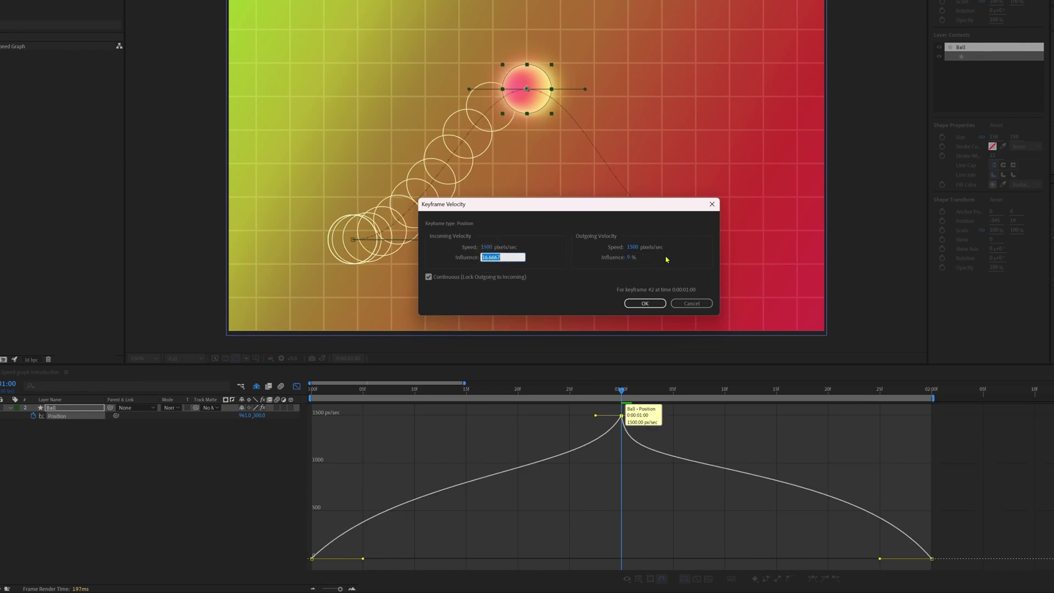
{"action": "type", "text": "9"}
{"action": "key", "text": "Return"}
- Lengthen the first and last keyframes' influence handles toward the middle to straighten the speed curve, and preview the motion
{"action": "left_click_drag", "start_coordinate": [363, 561], "coordinate": [388, 570]}
{"action": "left_click_drag", "start_coordinate": [901, 560], "coordinate": [852, 566]}
{"action": "key", "text": "space"}
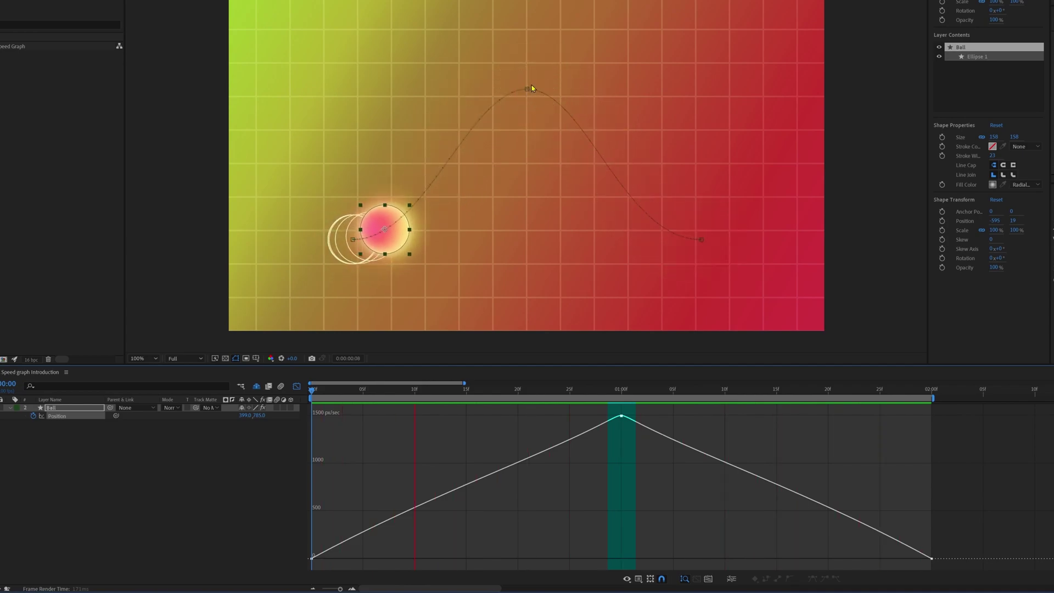
- Set the 1-second Position keyframe's continuous velocity to 3000 pixels/sec in the Keyframe Velocity settings
{"action": "left_click", "coordinate": [633, 418]}
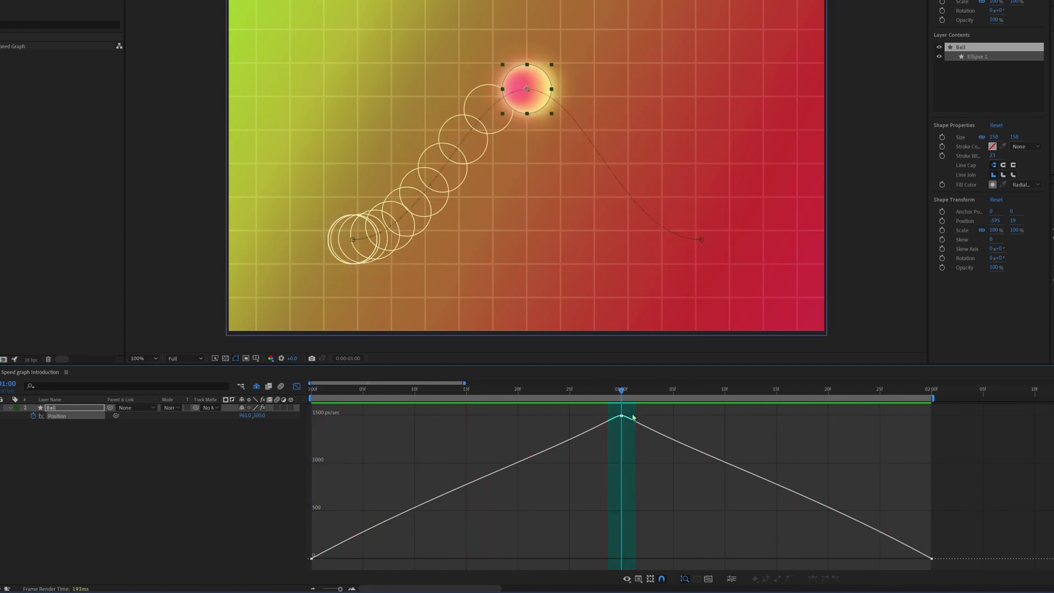
{"action": "left_click_drag", "start_coordinate": [638, 413], "coordinate": [595, 447]}
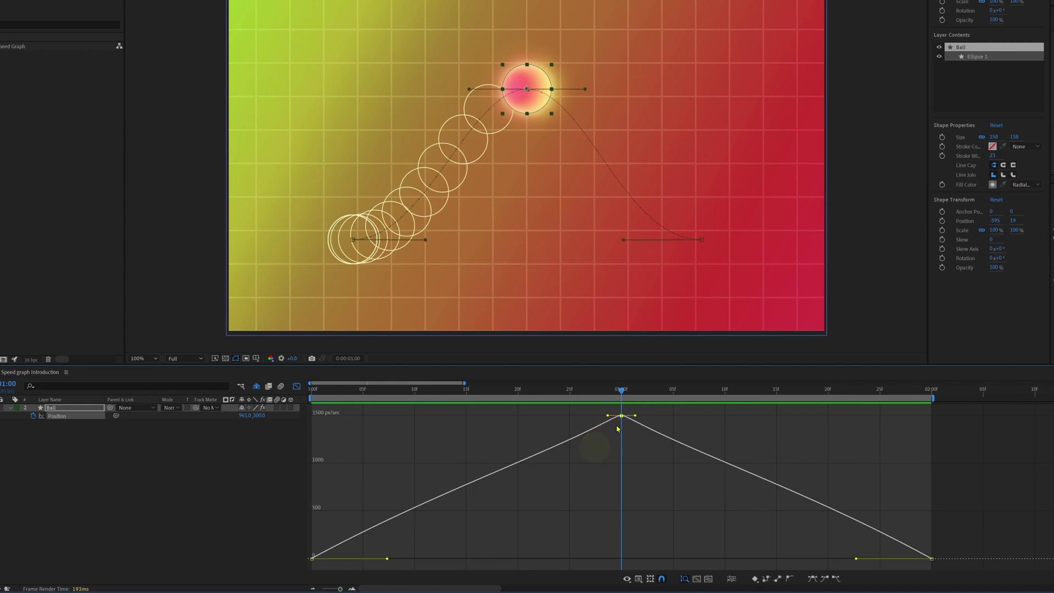
{"action": "double_click", "coordinate": [622, 418]}
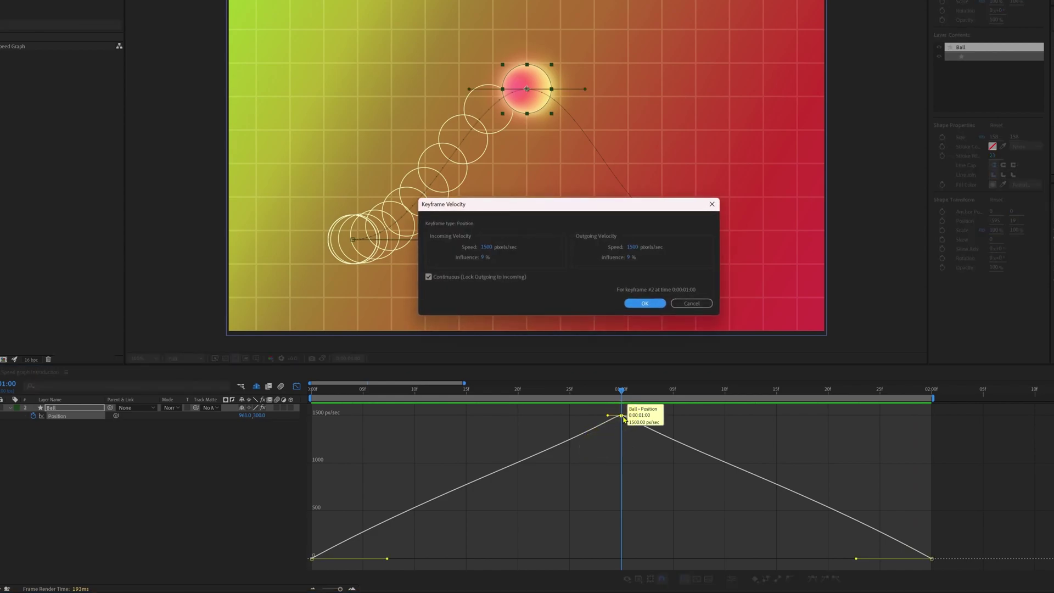
{"action": "left_click_drag", "start_coordinate": [633, 253], "coordinate": [718, 245]}
{"action": "left_click", "coordinate": [631, 247]}
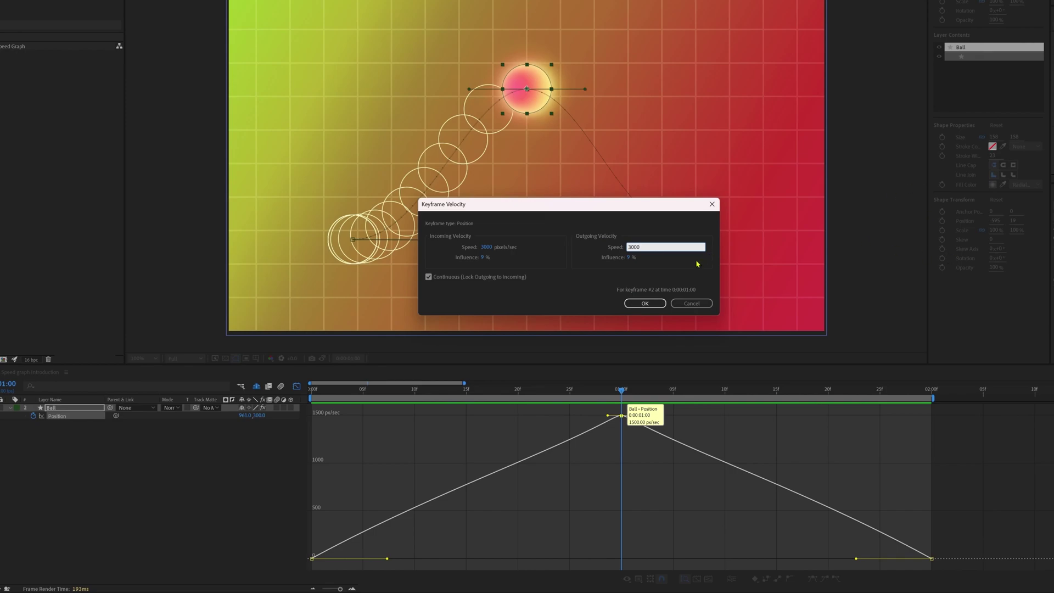
{"action": "left_click", "coordinate": [643, 303]}
- Extend the start and end keyframes' handles even further toward the 3000 pixels/sec peak and play back the ball's motion
{"action": "left_click_drag", "start_coordinate": [388, 560], "coordinate": [428, 560]}
{"action": "left_click_drag", "start_coordinate": [858, 562], "coordinate": [816, 566]}
{"action": "key", "text": "space"}
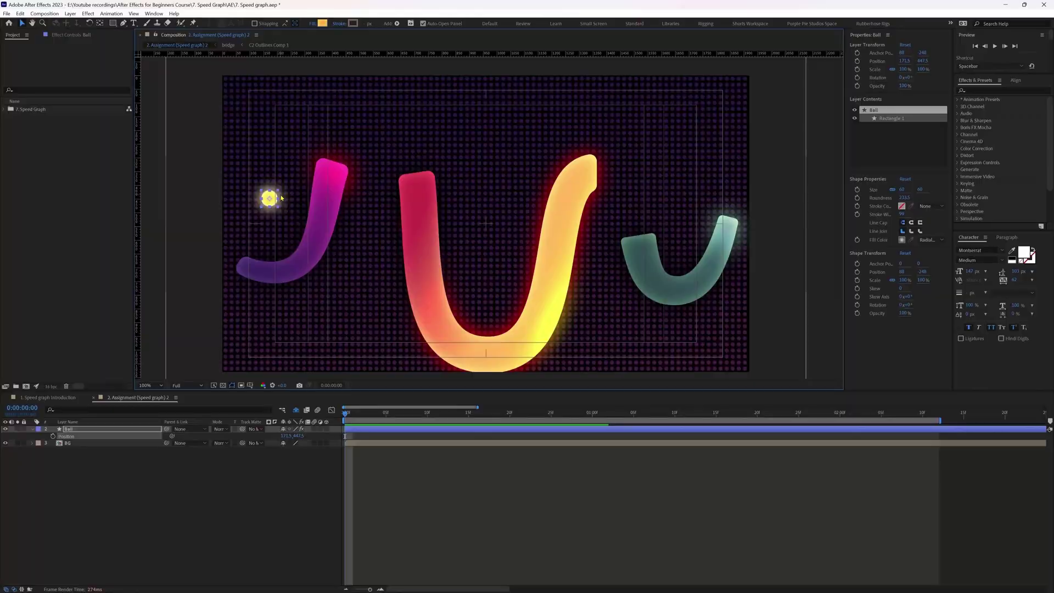
- In the assignment composition, start Position keyframing on the Ball layer at frame 0 and place the ball just outside the canvas's left edge
{"action": "left_click_drag", "start_coordinate": [269, 199], "coordinate": [789, 158]}
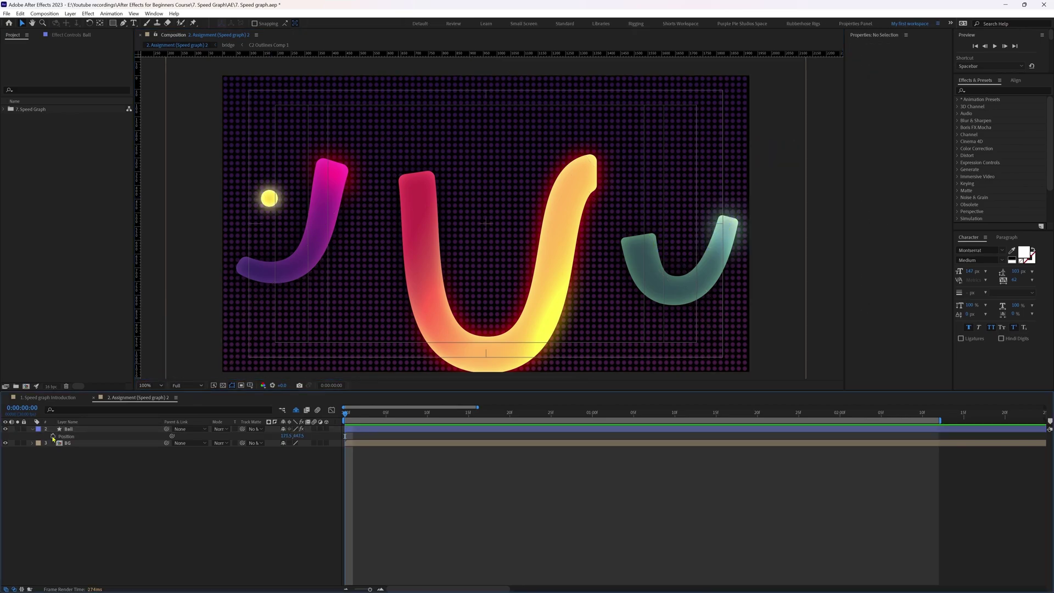
{"action": "left_click", "coordinate": [78, 435]}
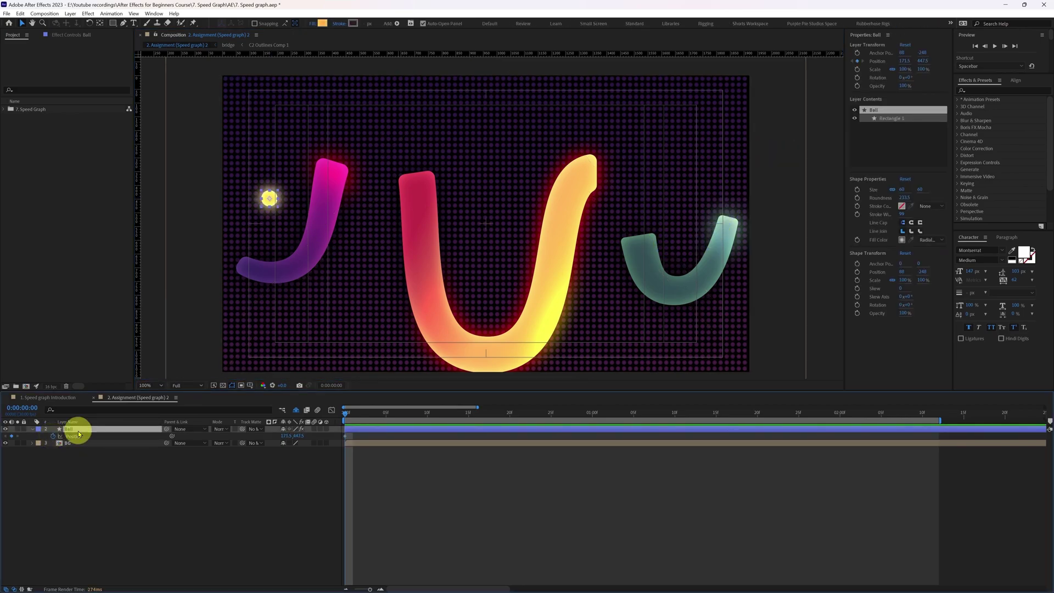
{"action": "left_click_drag", "start_coordinate": [271, 199], "coordinate": [199, 214]}
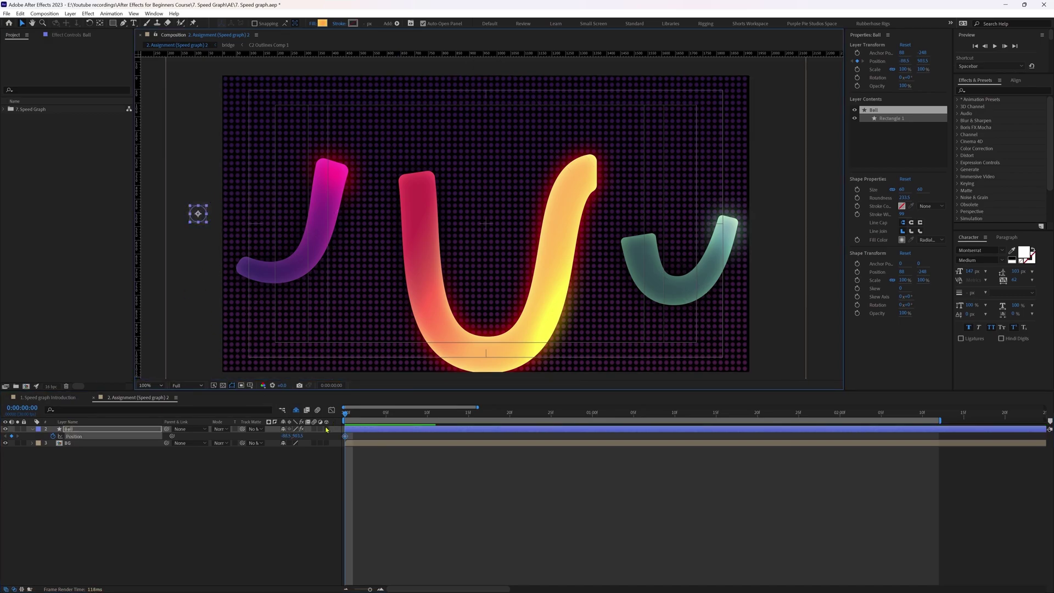
- Advance 8 frames, place the ball in the dip of the purple curve, and bend its motion path with the Convert Vertex tool
{"action": "left_click", "coordinate": [22, 408]}
{"action": "type", "text": "+"}
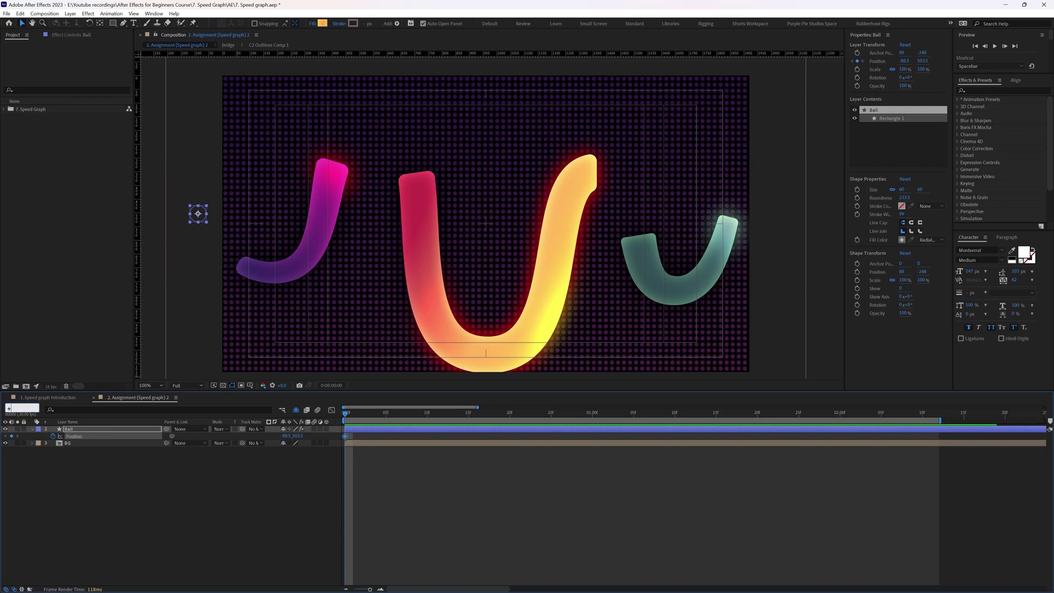
{"action": "type", "text": "8"}
{"action": "key", "text": "Return"}
{"action": "left_click_drag", "start_coordinate": [198, 214], "coordinate": [280, 252]}
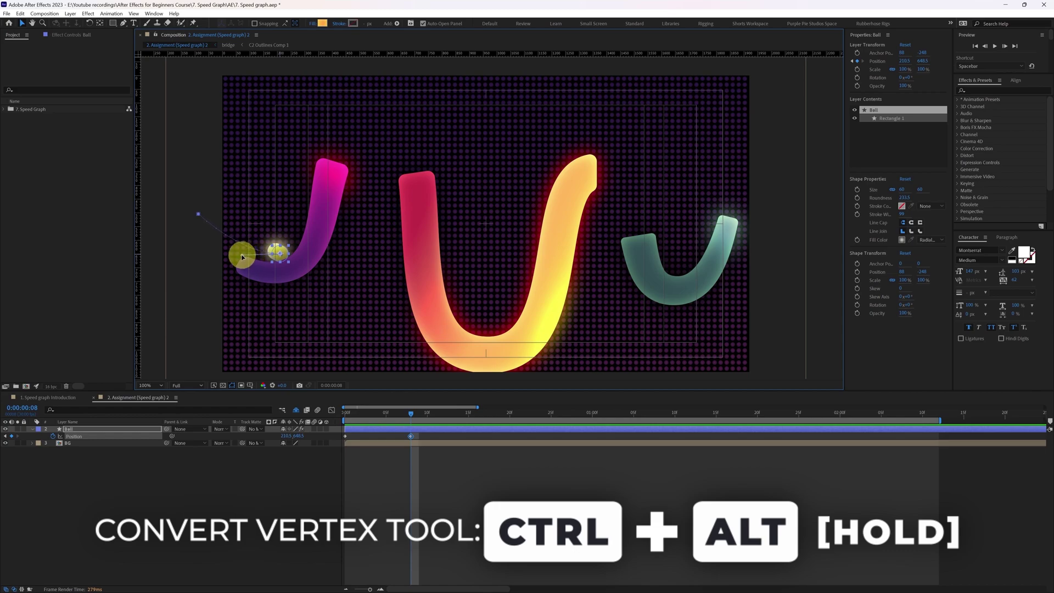
{"action": "left_click", "coordinate": [242, 256]}
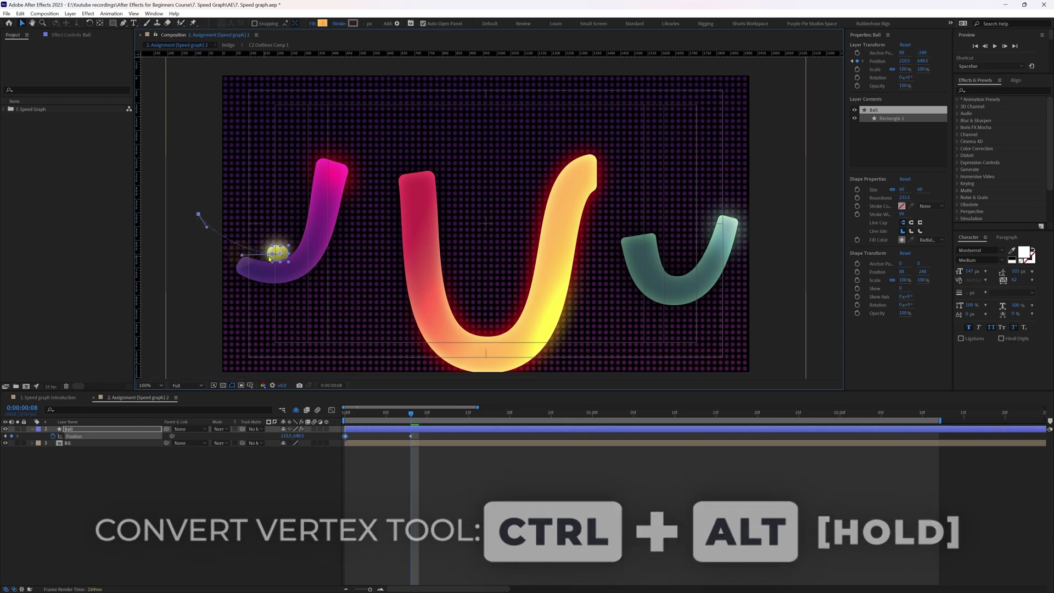
- Advance 12 frames to frame 20, raise the ball above the purple curve's upper end, and shape the path handles to follow the curve
{"action": "left_click", "coordinate": [33, 412]}
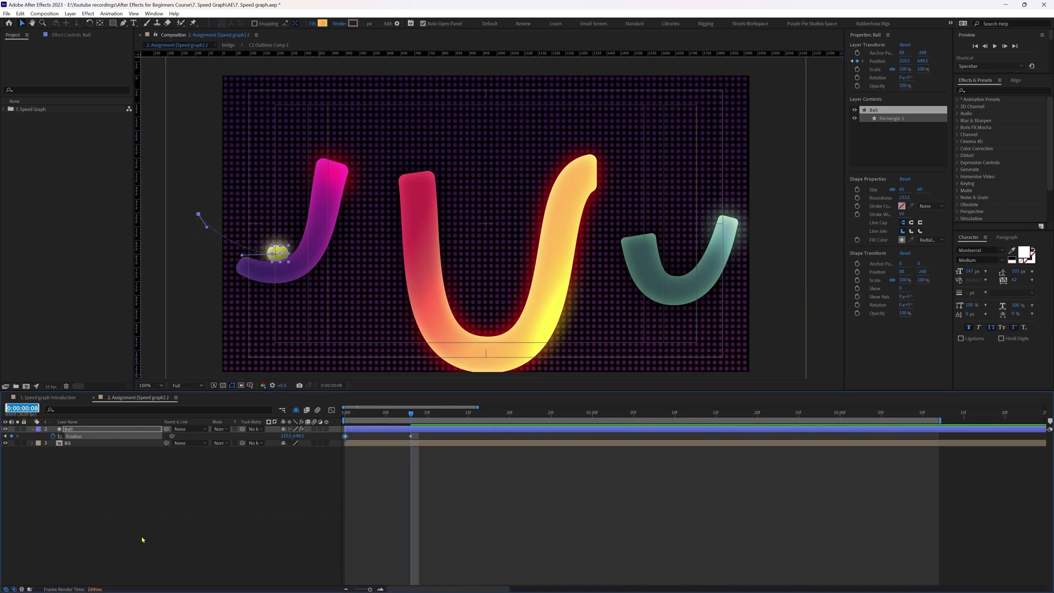
{"action": "type", "text": "+12"}
{"action": "key", "text": "Return"}
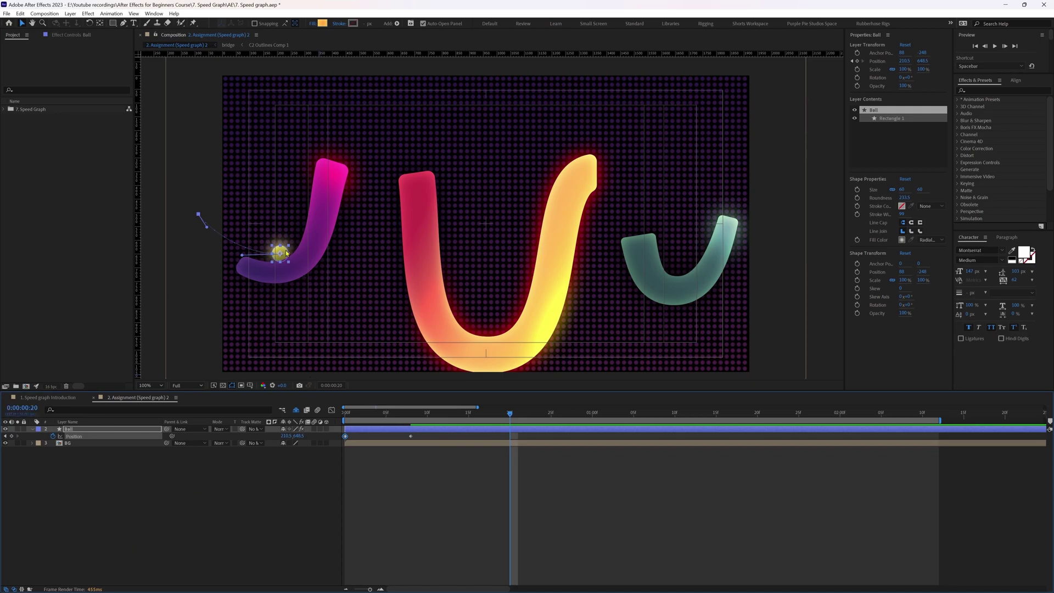
{"action": "left_click_drag", "start_coordinate": [286, 253], "coordinate": [343, 113]}
{"action": "left_click_drag", "start_coordinate": [316, 261], "coordinate": [311, 241]}
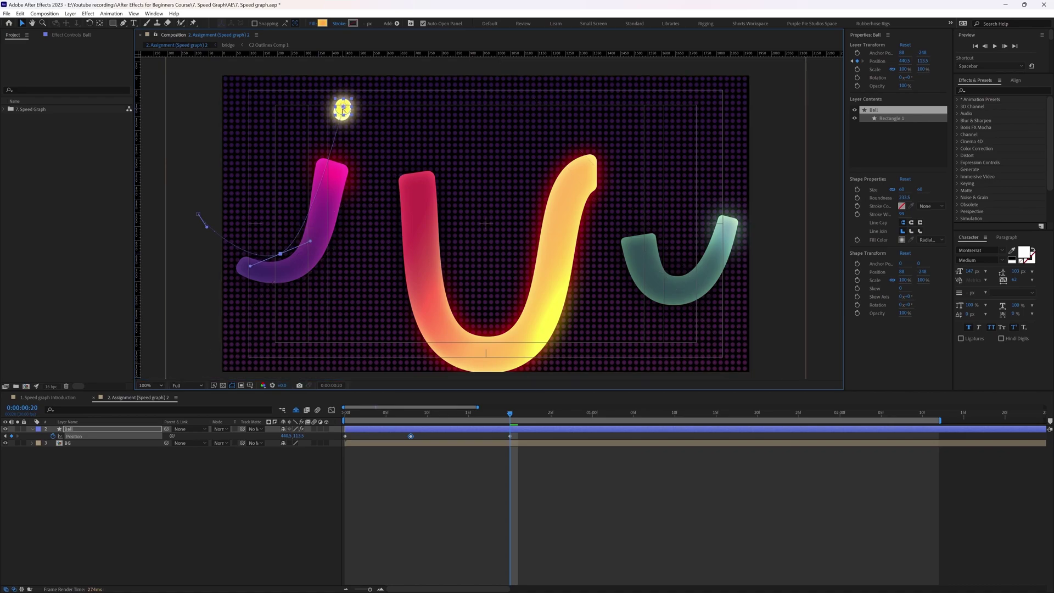
{"action": "left_click_drag", "start_coordinate": [342, 109], "coordinate": [297, 119]}
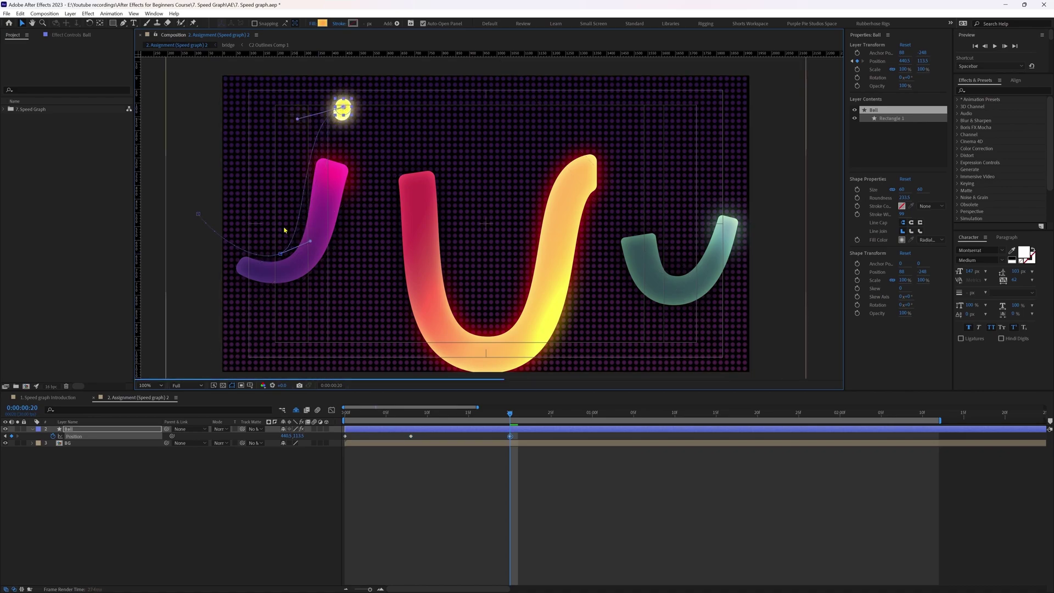
{"action": "left_click", "coordinate": [310, 241]}
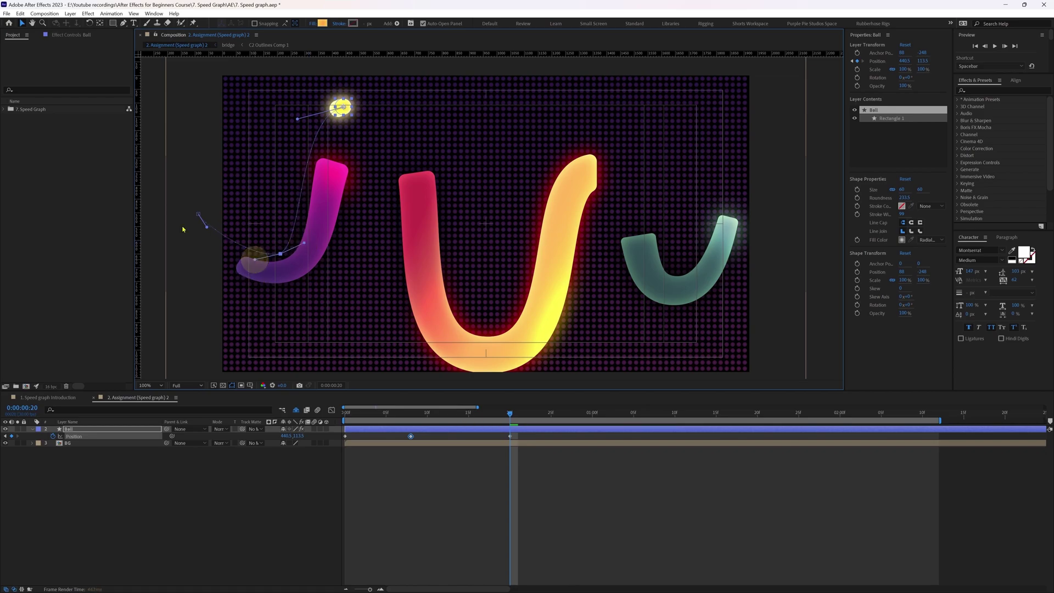
{"action": "key", "text": "j"}
{"action": "left_click_drag", "start_coordinate": [483, 413], "coordinate": [506, 414]}
- Advance 12 frames to 0:00:01:02 and place the ball at the bottom of the large central U
{"action": "left_click", "coordinate": [29, 411]}
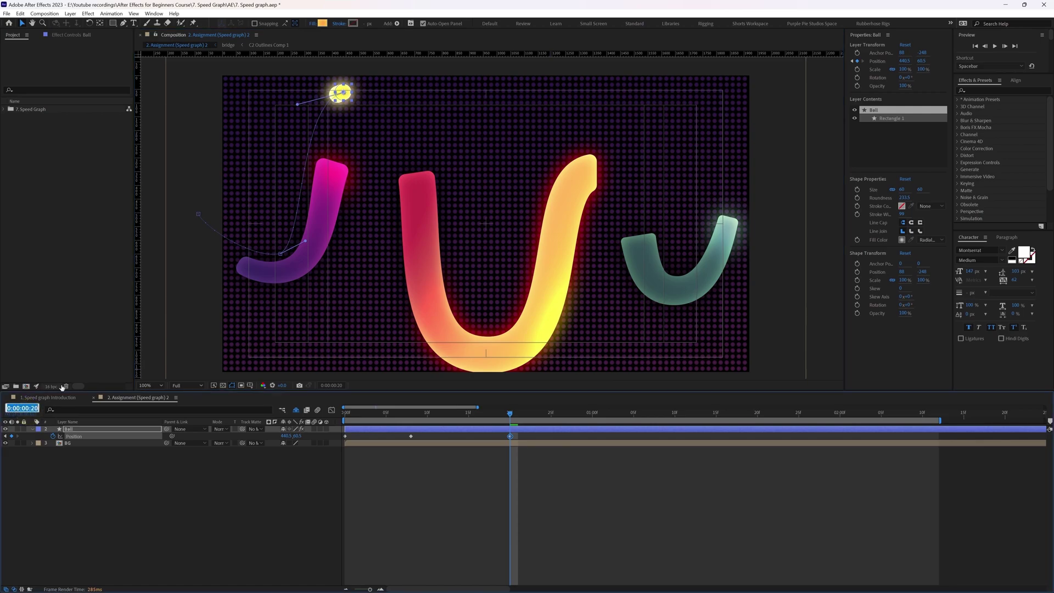
{"action": "type", "text": "+12"}
{"action": "key", "text": "Return"}
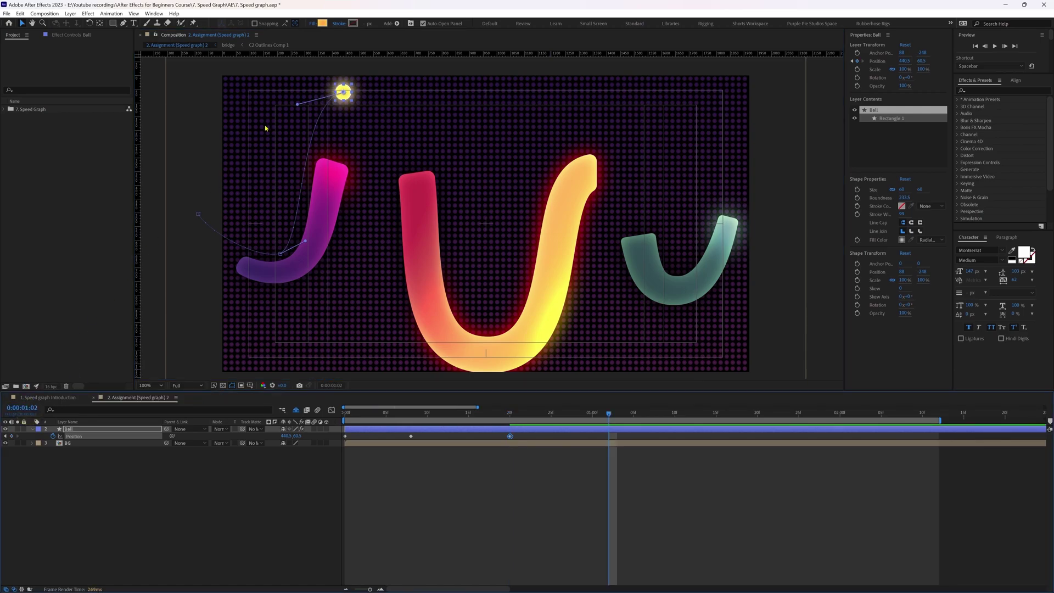
{"action": "left_click_drag", "start_coordinate": [348, 89], "coordinate": [492, 328]}
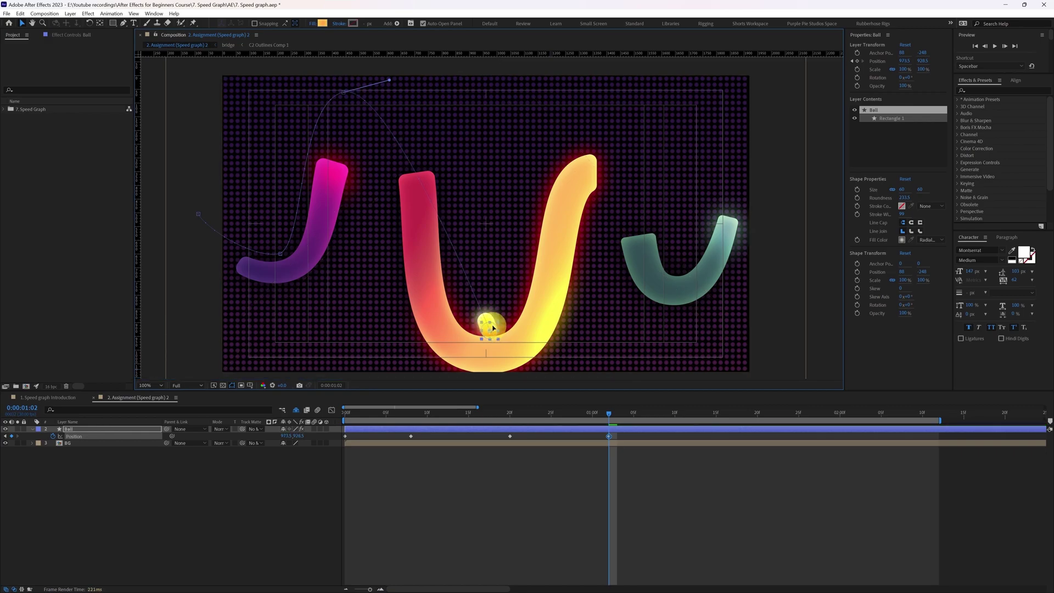
- Shift the frame-20 peak toward the central U and adjust the path handles so the ball drops smoothly into it
{"action": "key", "text": "j"}
{"action": "left_click_drag", "start_coordinate": [344, 96], "coordinate": [374, 92]}
{"action": "left_click_drag", "start_coordinate": [490, 330], "coordinate": [441, 326]}
{"action": "left_click_drag", "start_coordinate": [434, 92], "coordinate": [479, 95]}
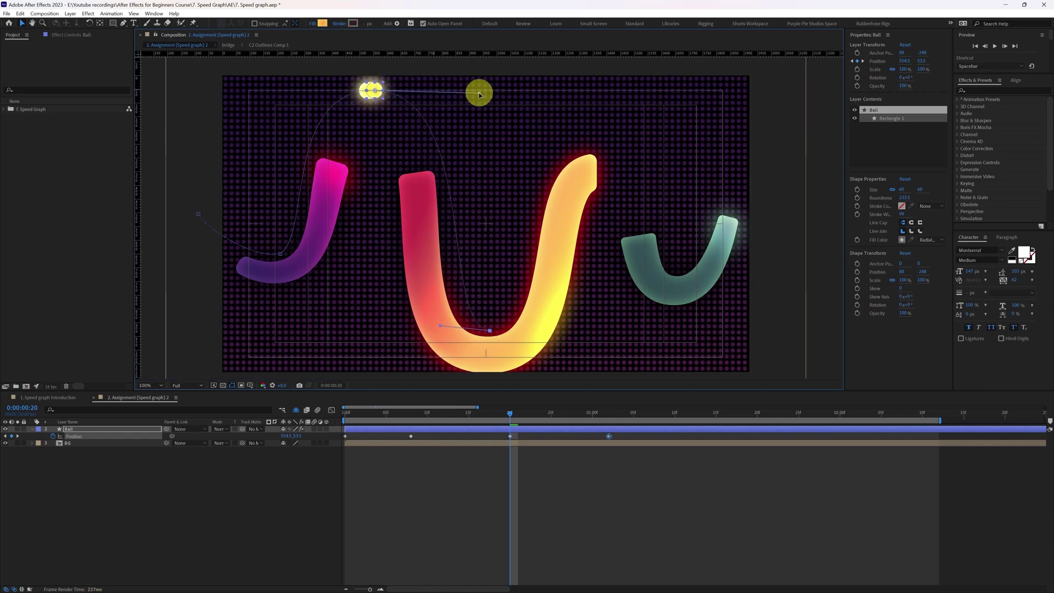
{"action": "left_click_drag", "start_coordinate": [446, 325], "coordinate": [420, 321]}
- Advance 12 frames to 0:00:01:14 and move the ball up to a second peak above the central U's right end
{"action": "type", "text": "k+12"}
{"action": "key", "text": "Return"}
{"action": "left_click_drag", "start_coordinate": [488, 328], "coordinate": [510, 106]}
- Advance to 0:00:01:26, place the ball in the dip of the teal U, and reshape the motion path around the second peak
{"action": "left_click", "coordinate": [22, 408]}
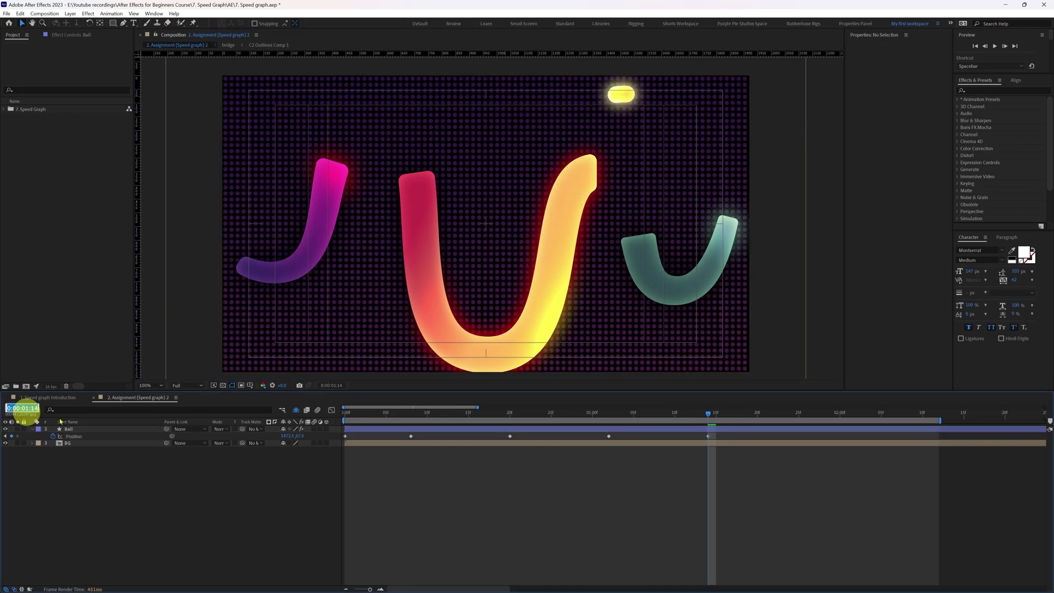
{"action": "key", "text": "Return"}
{"action": "left_click_drag", "start_coordinate": [622, 94], "coordinate": [681, 266]}
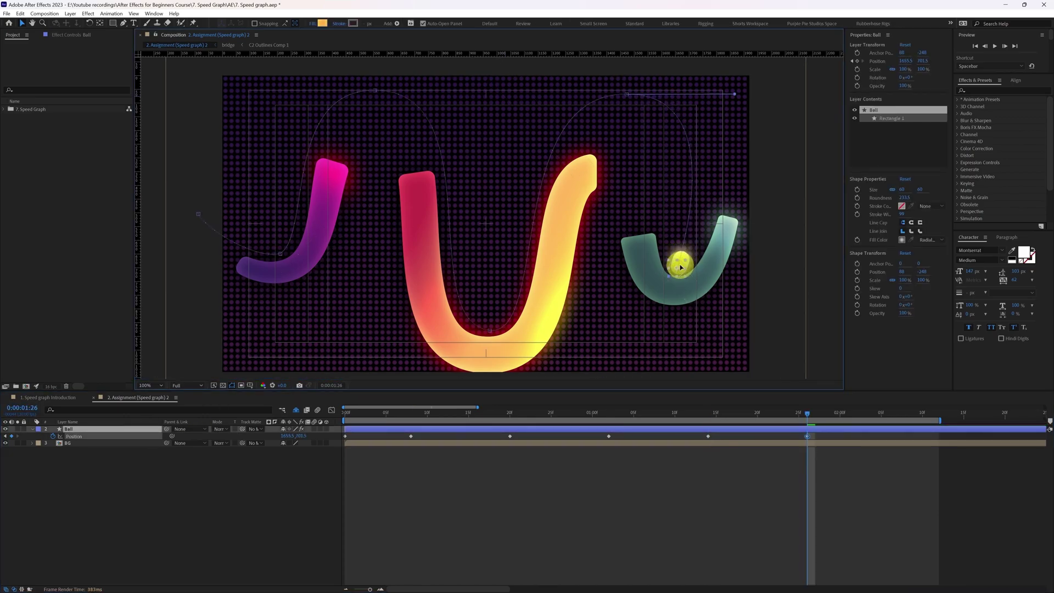
{"action": "left_click_drag", "start_coordinate": [628, 98], "coordinate": [500, 94]}
{"action": "left_click", "coordinate": [654, 268]}
{"action": "left_click", "coordinate": [665, 97]}
{"action": "left_click", "coordinate": [663, 96]}
- Advance 12 frames to 0:00:02:08, move the ball out past the canvas's right edge, refine the path handles, and preview the animation
{"action": "left_click", "coordinate": [37, 408]}
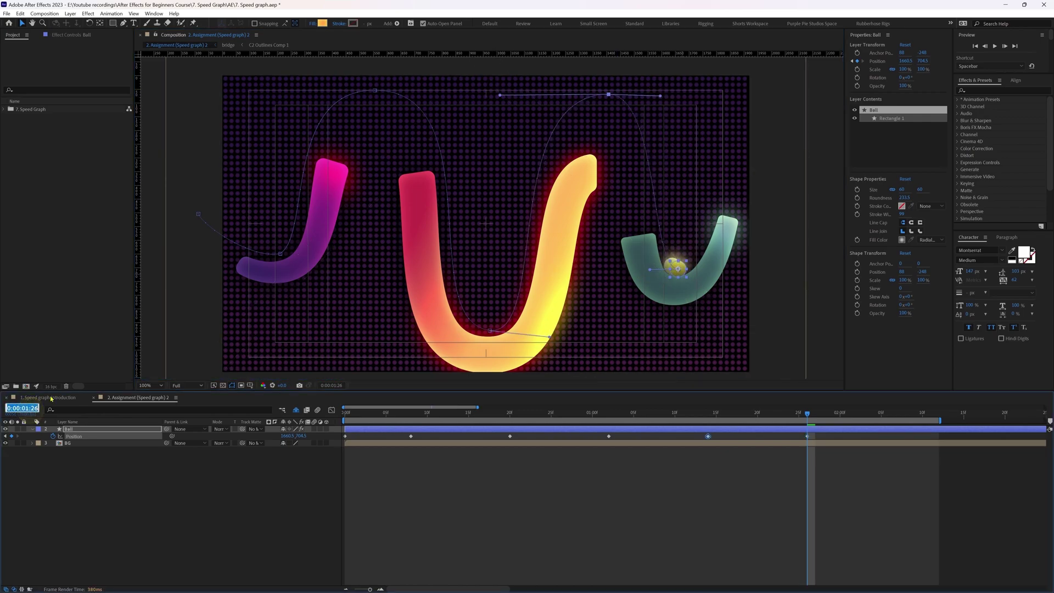
{"action": "type", "text": "+12"}
{"action": "key", "text": "Return"}
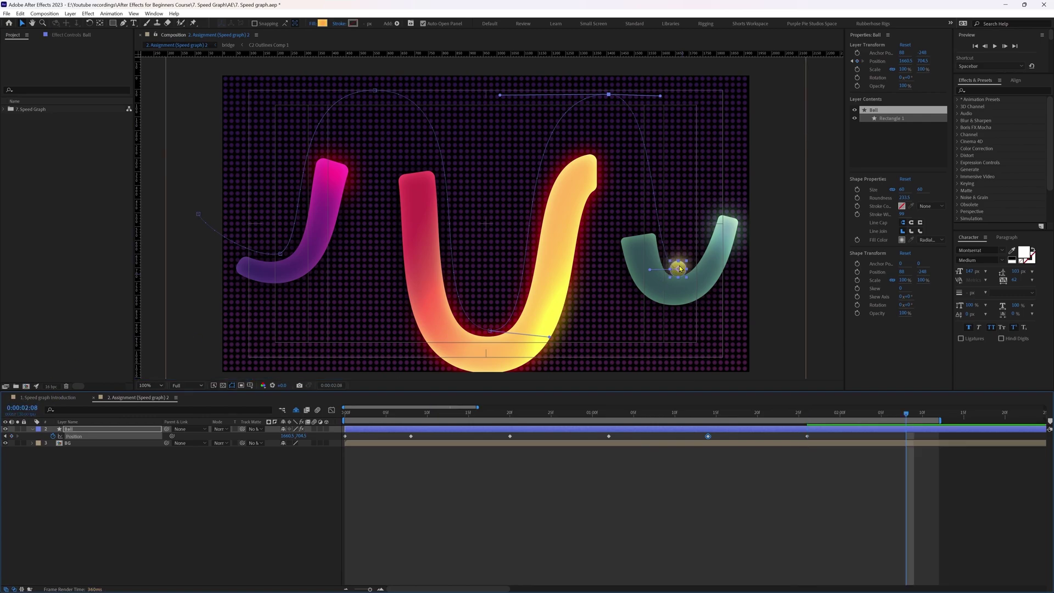
{"action": "left_click_drag", "start_coordinate": [679, 268], "coordinate": [714, 134]}
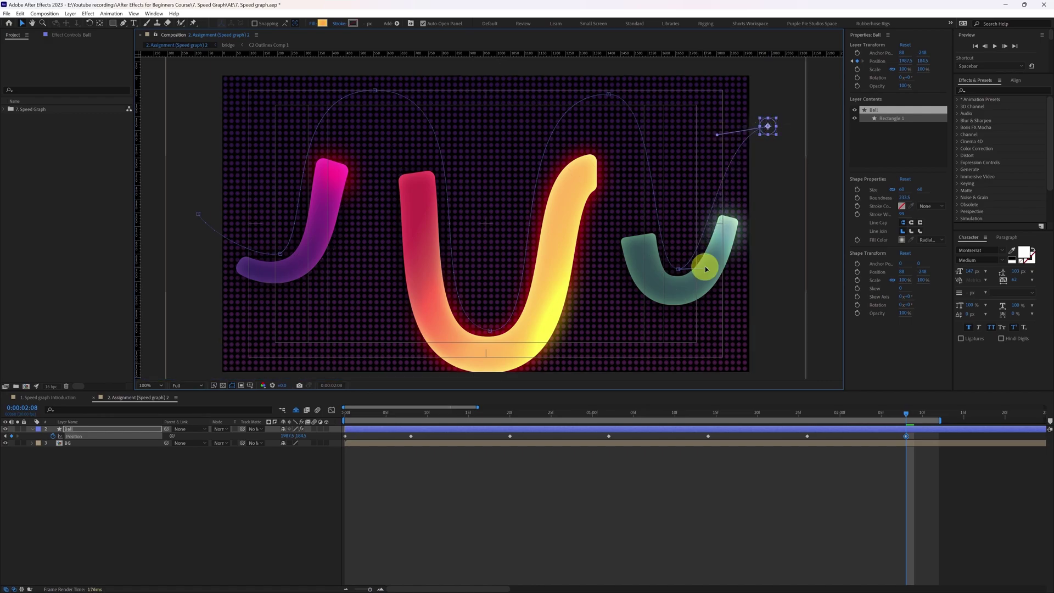
{"action": "left_click_drag", "start_coordinate": [648, 272], "coordinate": [650, 266]}
{"action": "left_click_drag", "start_coordinate": [659, 96], "coordinate": [669, 101]}
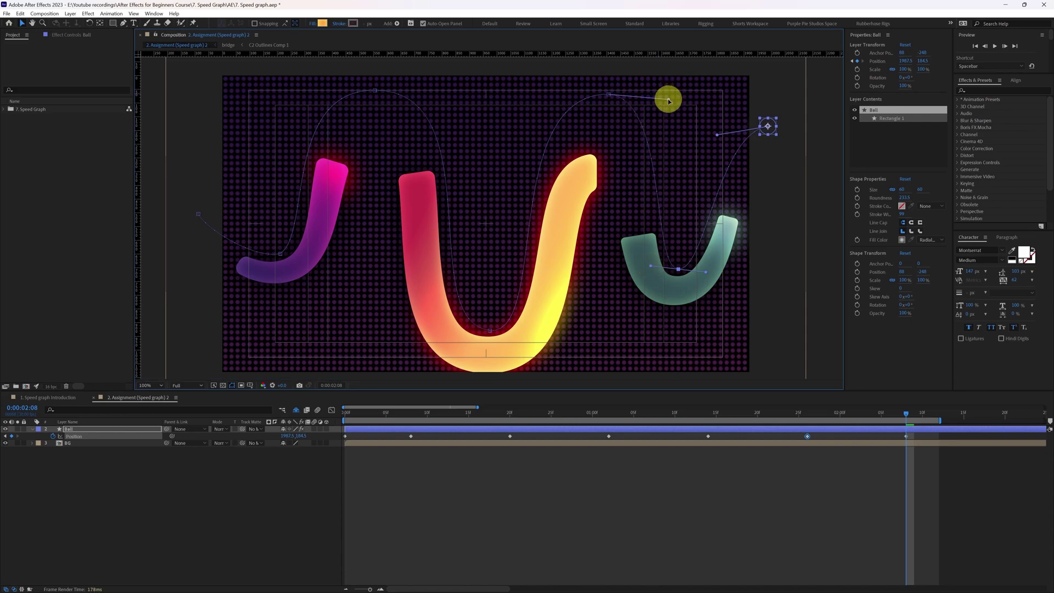
{"action": "left_click", "coordinate": [393, 478]}
{"action": "key", "text": "space"}
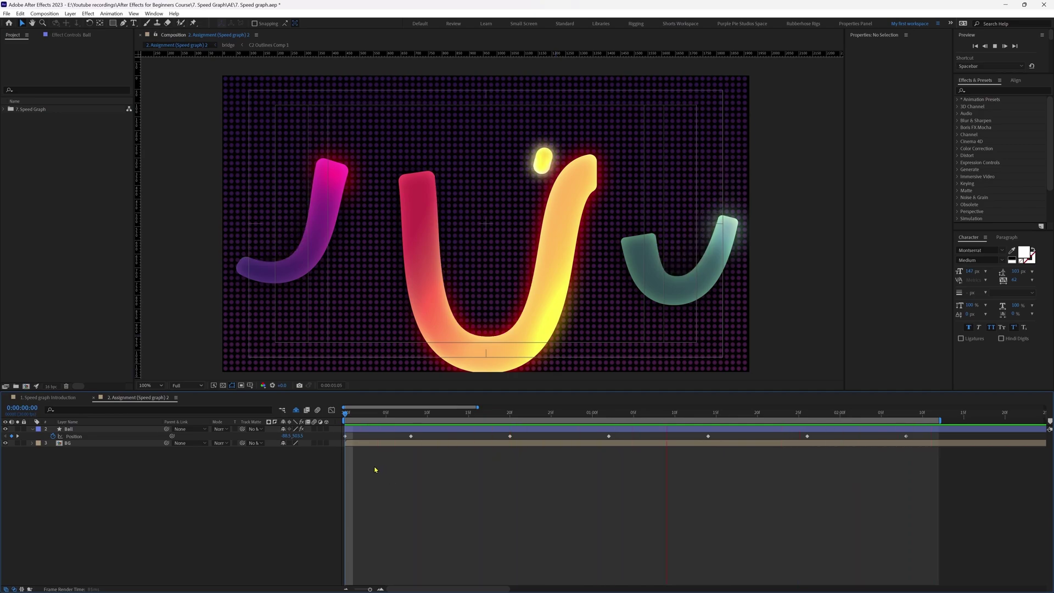
- Try shifting the ball's Position keyframes along the timeline to vary the timing between bounces
{"action": "left_click", "coordinate": [94, 429]}
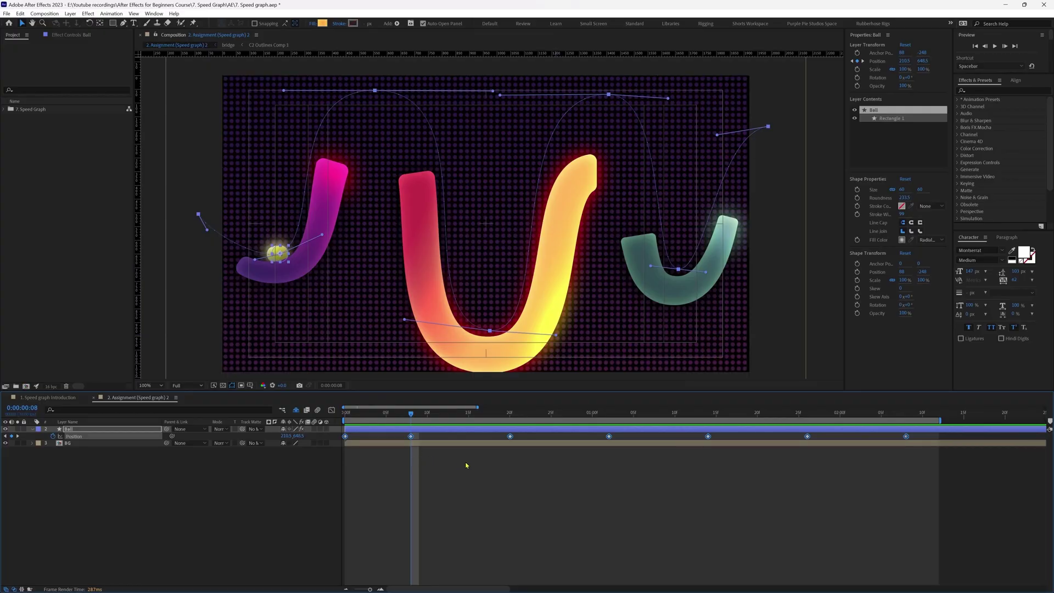
{"action": "key", "text": "space"}
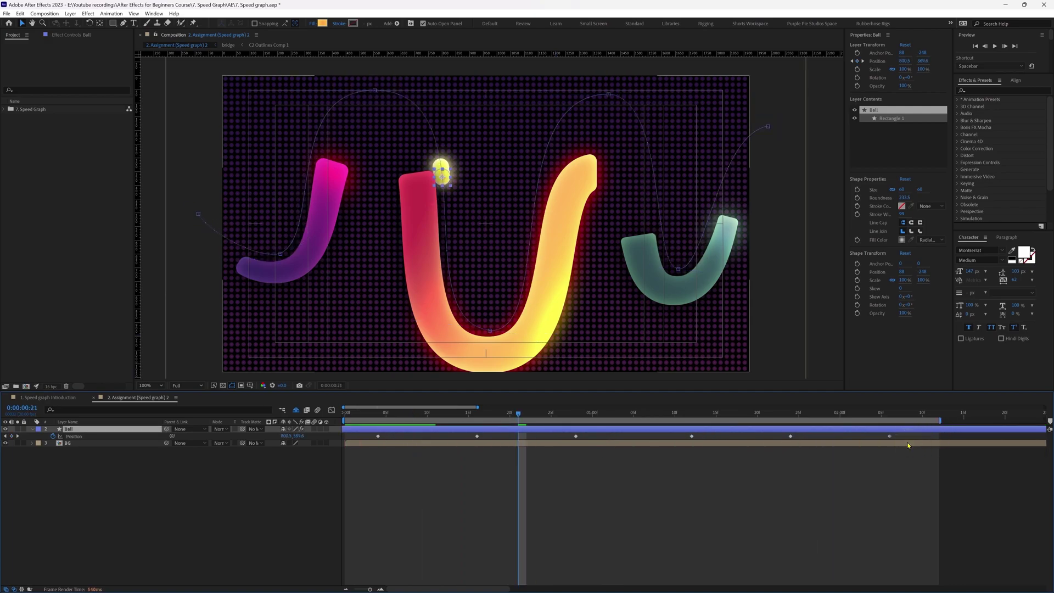
{"action": "left_click", "coordinate": [707, 437]}
{"action": "left_click_drag", "start_coordinate": [708, 437], "coordinate": [741, 437]}
{"action": "left_click_drag", "start_coordinate": [785, 453], "coordinate": [923, 433]}
{"action": "left_click_drag", "start_coordinate": [807, 437], "coordinate": [864, 445]}
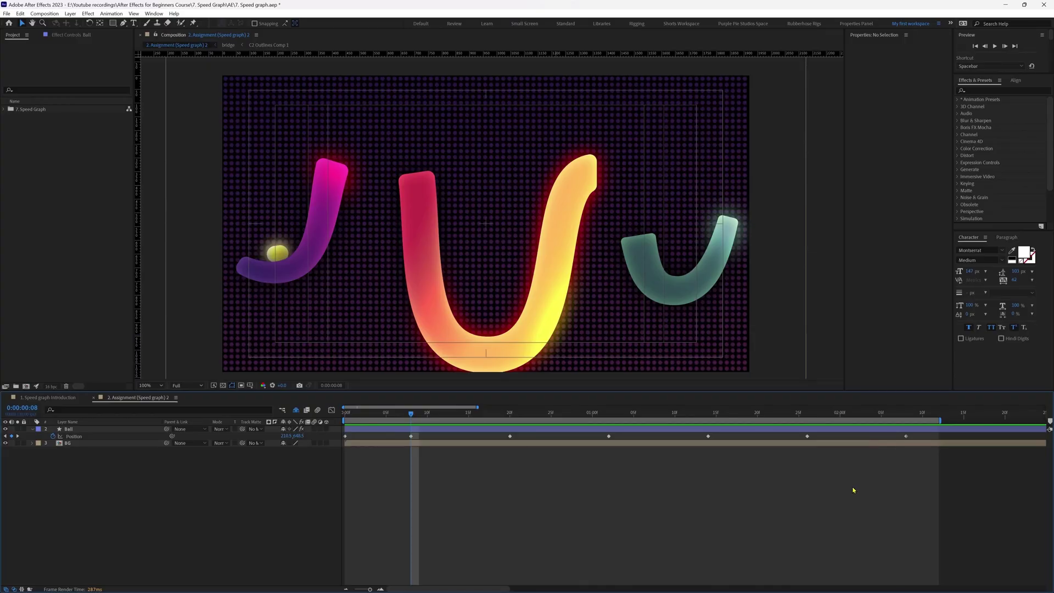
- Select all of the ball's Position keyframes and apply Easy Ease
{"action": "left_click_drag", "start_coordinate": [915, 432], "coordinate": [333, 461]}
{"action": "key", "text": "F9"}
{"action": "left_click", "coordinate": [373, 471]}
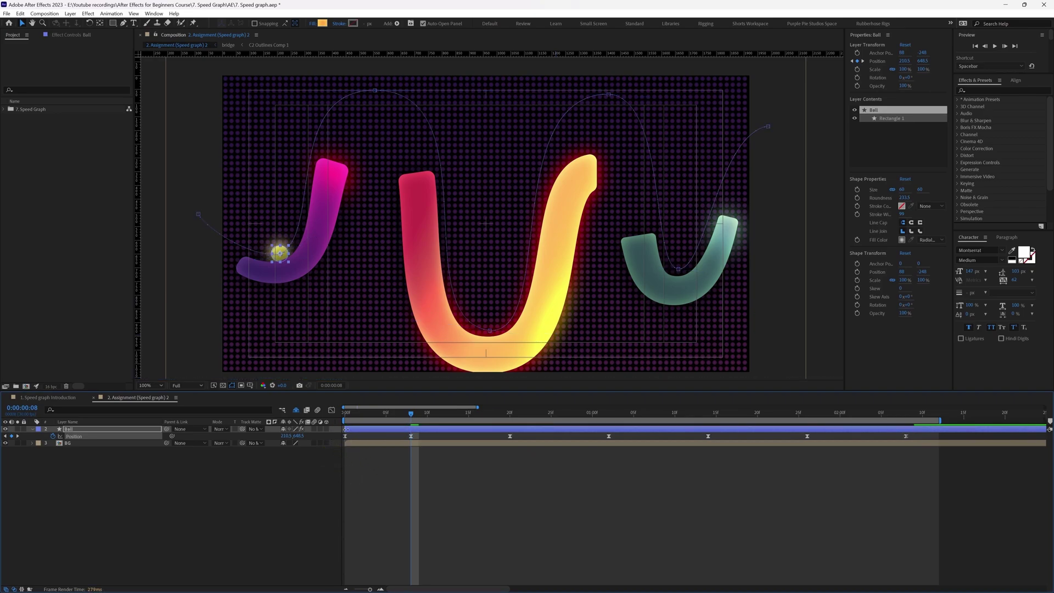
- Show the ball's Position speed graph and convert the three U-dip keyframes at 0:08, 1:02 and 1:26 to Auto Bezier
{"action": "left_click", "coordinate": [331, 410]}
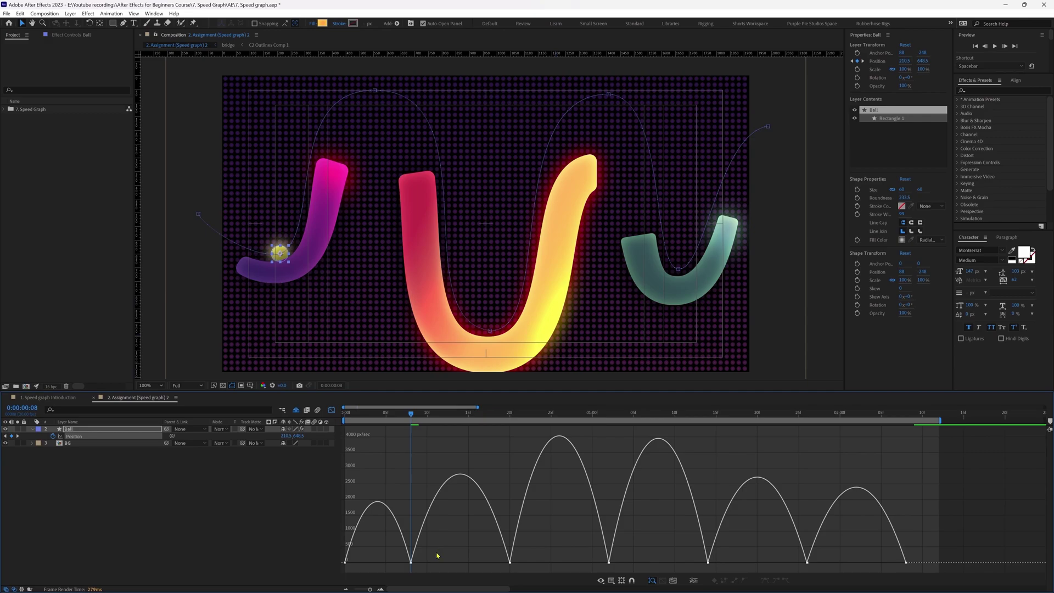
{"action": "left_click_drag", "start_coordinate": [429, 560], "coordinate": [401, 568]}
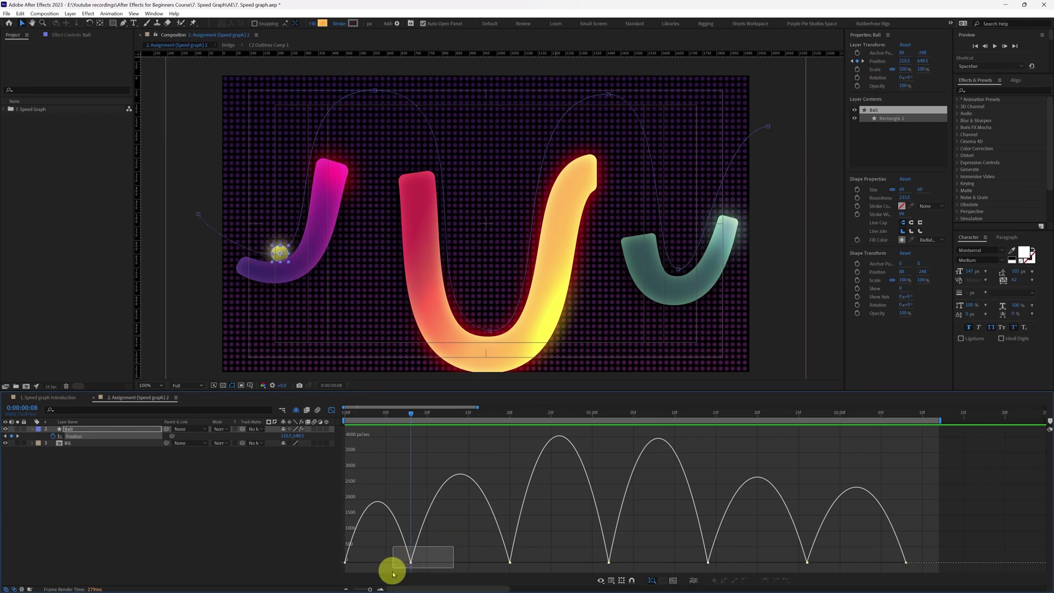
{"action": "left_click_drag", "start_coordinate": [634, 557], "coordinate": [591, 574]}
{"action": "left_click_drag", "start_coordinate": [817, 561], "coordinate": [798, 570]}
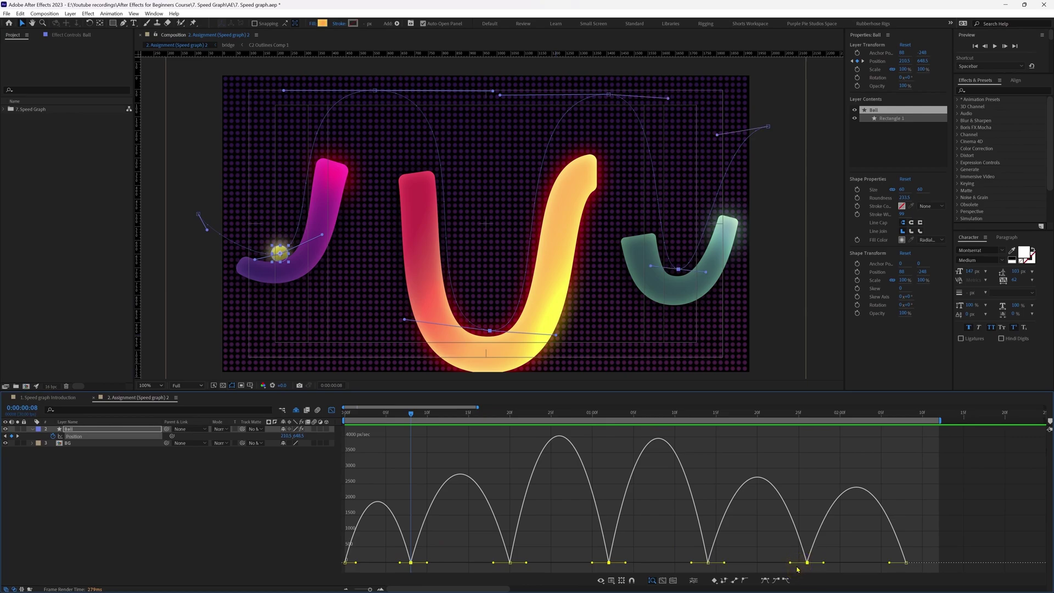
{"action": "left_click", "coordinate": [745, 581]}
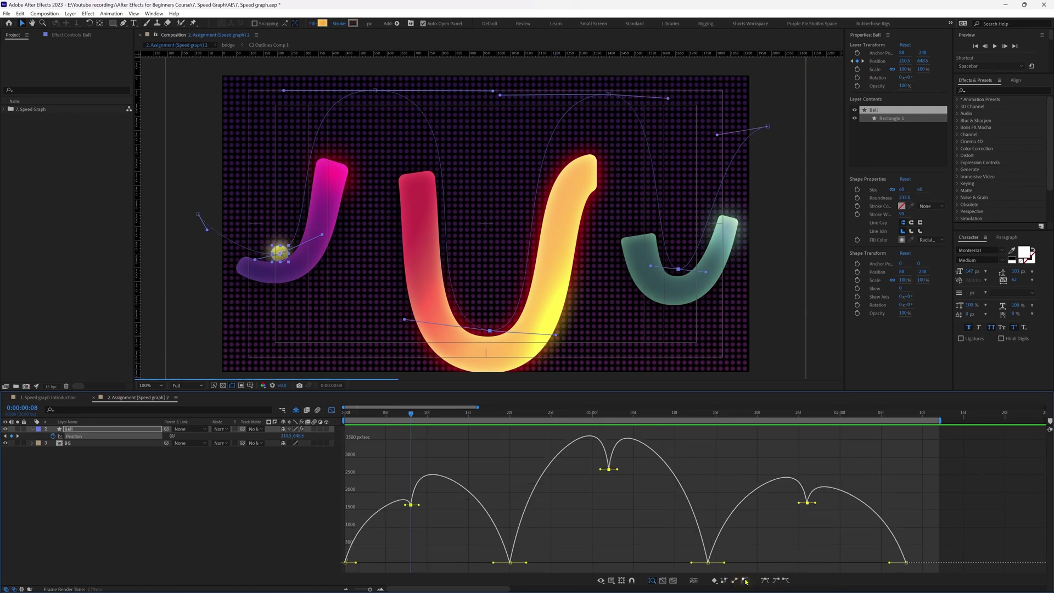
- Raise the speed of the dip keyframes so the curve peaks at the bottom of each U
{"action": "left_click_drag", "start_coordinate": [411, 504], "coordinate": [416, 461]}
{"action": "left_click", "coordinate": [609, 437]}
{"action": "left_click_drag", "start_coordinate": [610, 438], "coordinate": [610, 430]}
- Shape the first speed hill by lengthening the influence handles at its start and end keyframes and raising its peak above 4000 px/sec
{"action": "left_click", "coordinate": [345, 562]}
{"action": "left_click_drag", "start_coordinate": [356, 563], "coordinate": [369, 563]}
{"action": "left_click", "coordinate": [510, 562]}
{"action": "left_click_drag", "start_coordinate": [494, 562], "coordinate": [481, 563]}
{"action": "left_click_drag", "start_coordinate": [411, 475], "coordinate": [411, 438]}
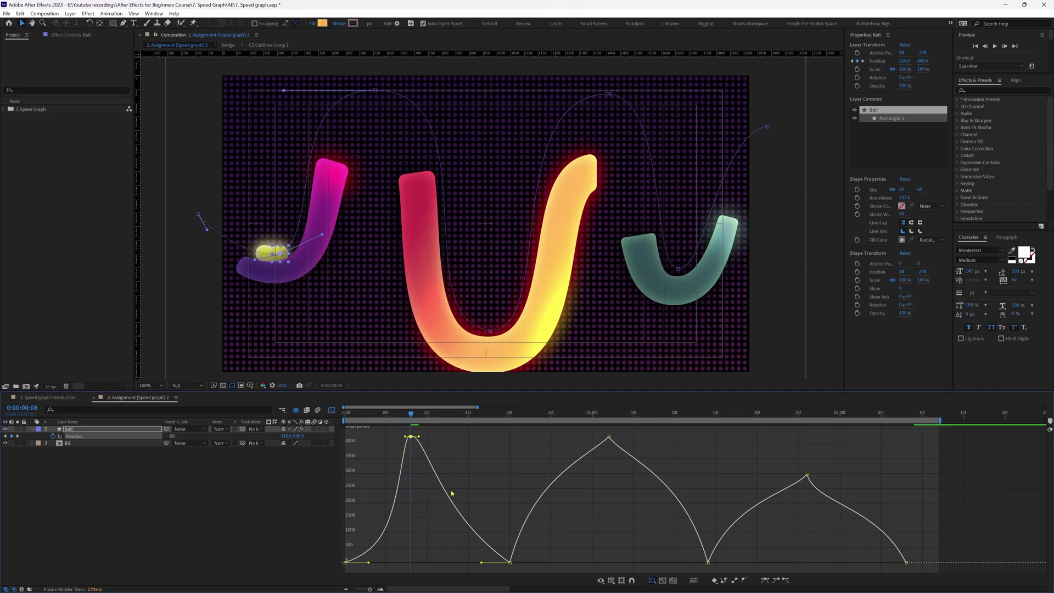
{"action": "mouse_move", "coordinate": [411, 438]}
{"action": "left_click_drag", "start_coordinate": [368, 562], "coordinate": [372, 562]}
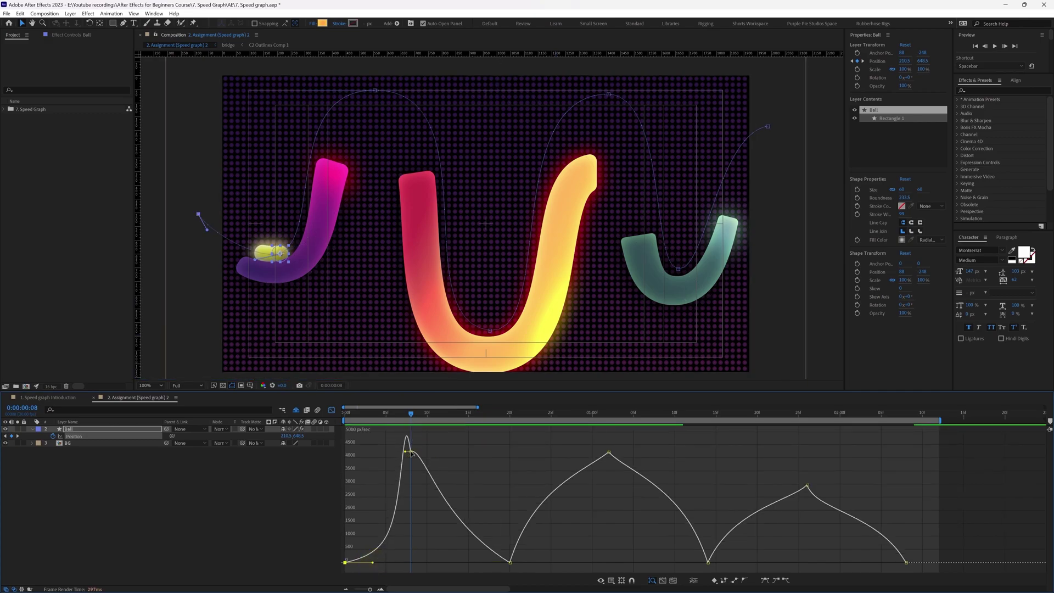
{"action": "left_click_drag", "start_coordinate": [373, 563], "coordinate": [365, 565]}
- Shape the last speed hill by widening the influence at both ends and raising the teal U's dip keyframe speed
{"action": "left_click_drag", "start_coordinate": [894, 563], "coordinate": [877, 568]}
{"action": "left_click", "coordinate": [708, 562]}
{"action": "left_click_drag", "start_coordinate": [720, 562], "coordinate": [746, 556]}
{"action": "left_click_drag", "start_coordinate": [806, 473], "coordinate": [807, 440]}
- Widen the middle speed hill's base handles, keep its end keyframes near zero speed, and fine-tune the teal dip's peak speed
{"action": "left_click", "coordinate": [510, 563]}
{"action": "left_click_drag", "start_coordinate": [516, 563], "coordinate": [545, 560]}
{"action": "left_click_drag", "start_coordinate": [496, 540], "coordinate": [741, 560]}
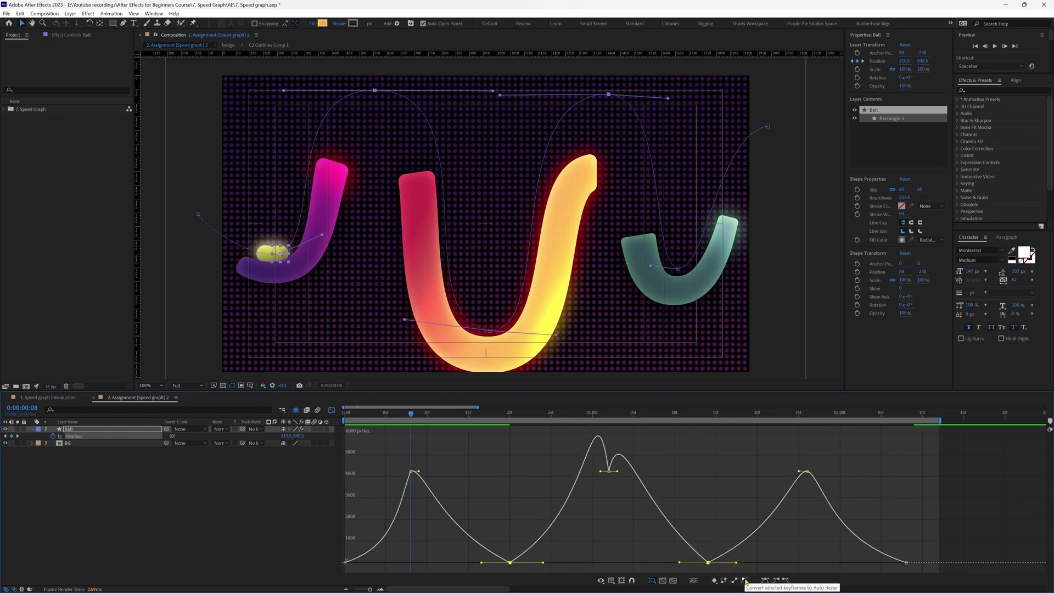
{"action": "left_click", "coordinate": [746, 581]}
{"action": "left_click_drag", "start_coordinate": [511, 495], "coordinate": [540, 565]}
{"action": "left_click", "coordinate": [805, 456]}
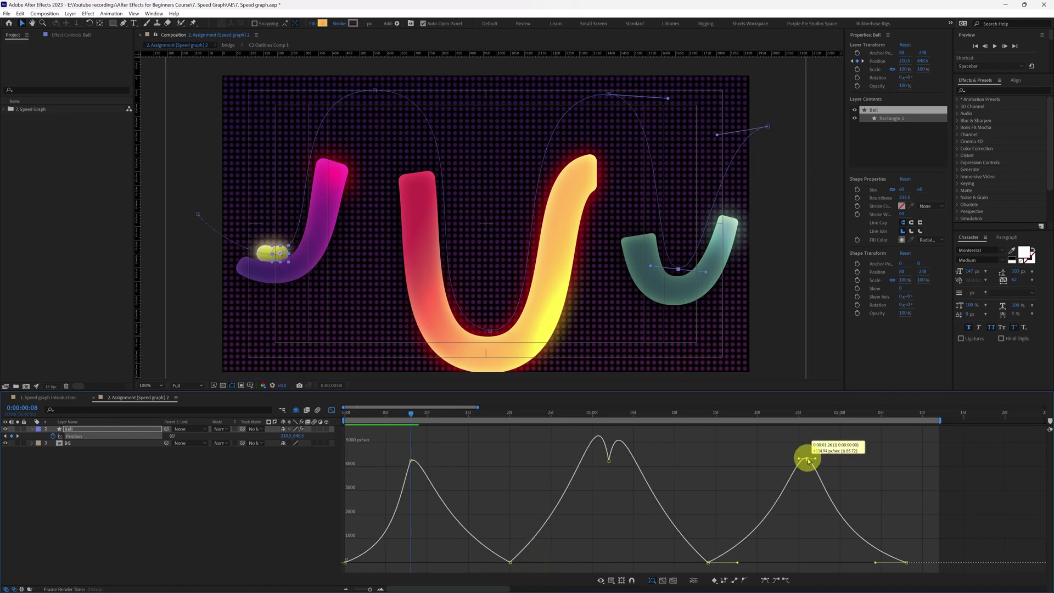
- Move the middle dip keyframe to 0:00:01:06 and shift the following Position keyframes later to 1:21, 2:03 and 2:15
{"action": "left_click_drag", "start_coordinate": [593, 455], "coordinate": [946, 564]}
{"action": "mouse_move", "coordinate": [610, 463]}
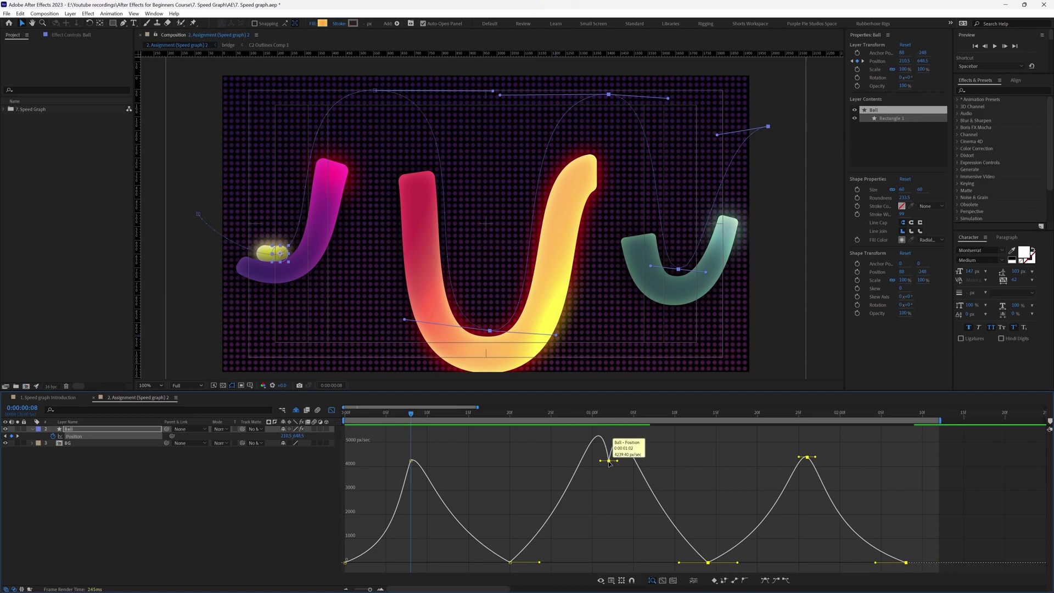
{"action": "left_click_drag", "start_coordinate": [617, 466], "coordinate": [640, 442]}
{"action": "left_click", "coordinate": [640, 463]}
{"action": "left_click_drag", "start_coordinate": [961, 544], "coordinate": [724, 573]}
{"action": "left_click_drag", "start_coordinate": [865, 436], "coordinate": [829, 472]}
- Readjust the influence handles of the two airborne peak keyframes at 0:20 and 1:21 to smooth the middle speed hill
{"action": "mouse_move", "coordinate": [742, 562]}
{"action": "left_mouse_down"}
{"action": "mouse_move", "coordinate": [769, 565]}
{"action": "mouse_move", "coordinate": [730, 563]}
{"action": "left_mouse_up"}
{"action": "left_click", "coordinate": [766, 563]}
{"action": "left_click", "coordinate": [510, 562]}
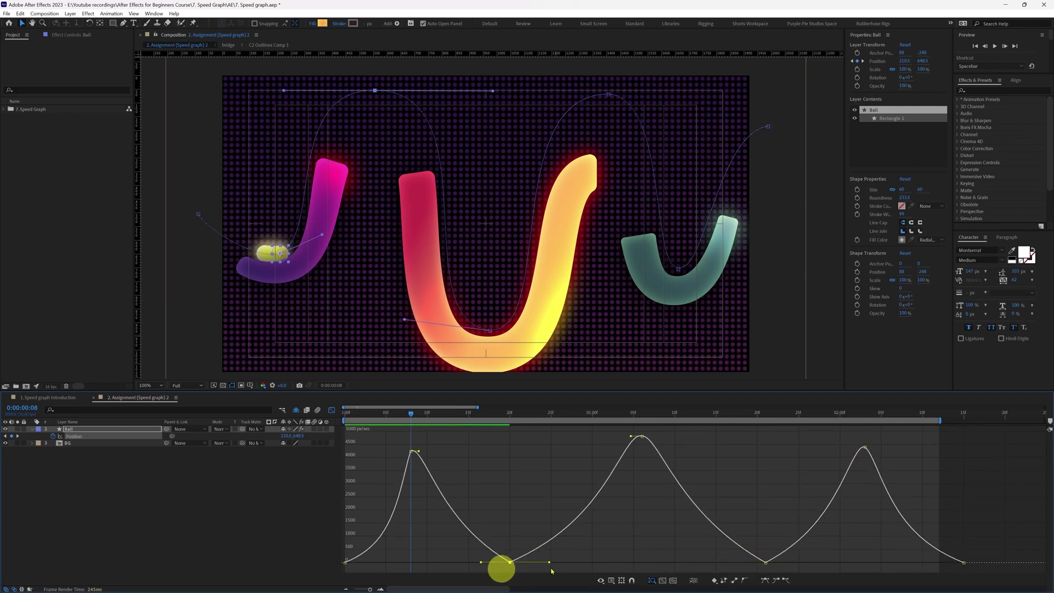
{"action": "left_click_drag", "start_coordinate": [544, 563], "coordinate": [548, 565]}
- Extend the work area to the last Position keyframe and preview the ball's retimed motion from the start
{"action": "key", "text": "shift+F3"}
{"action": "key", "text": "F2"}
{"action": "key", "text": "space"}
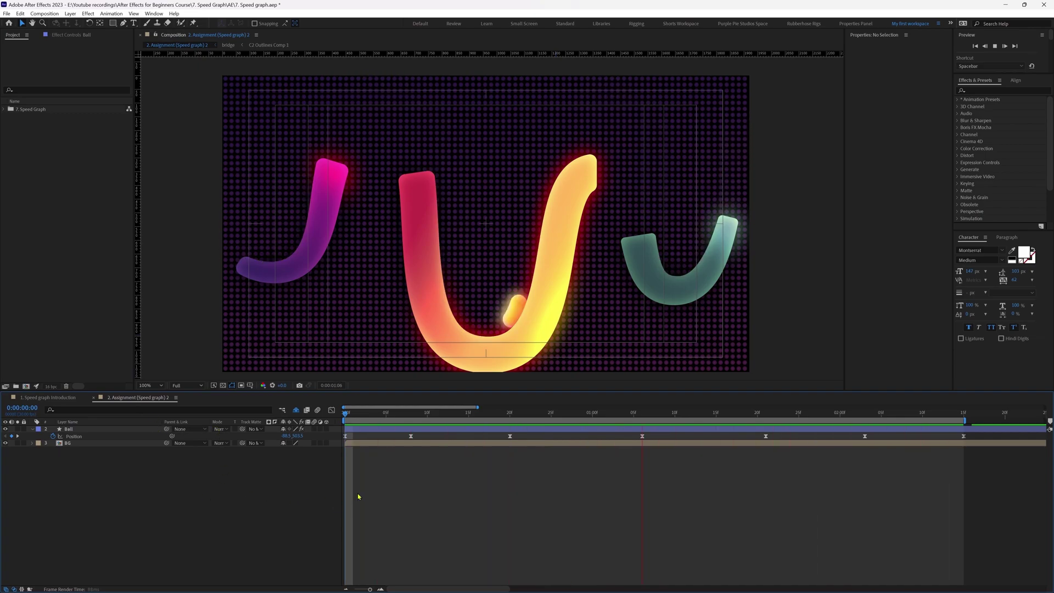
{"action": "mouse_move", "coordinate": [416, 417]}
{"action": "left_mouse_down"}
{"action": "mouse_move", "coordinate": [510, 416]}
{"action": "mouse_move", "coordinate": [497, 446]}
{"action": "left_mouse_up"}
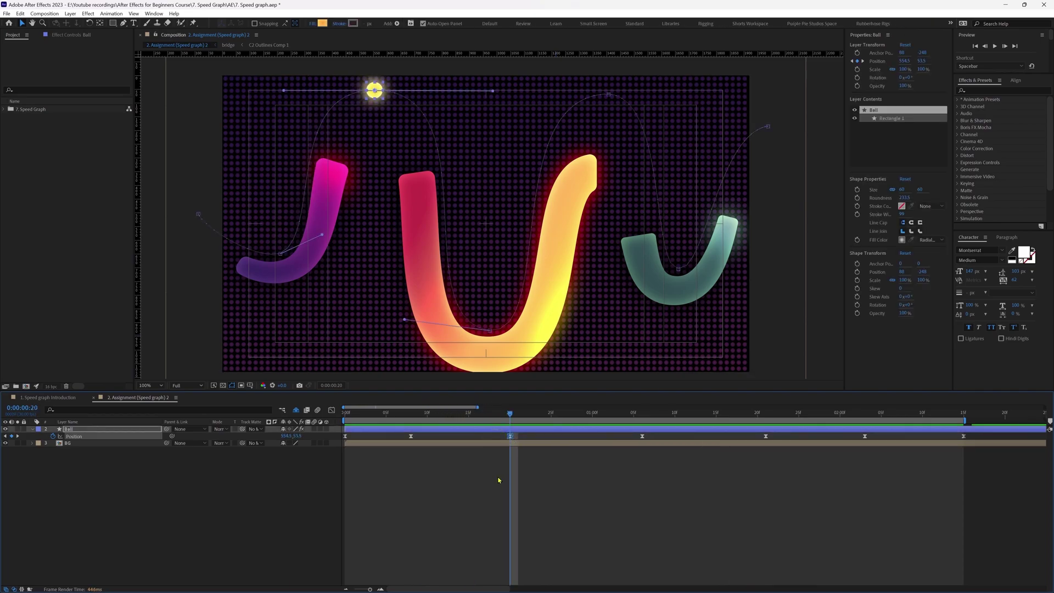
{"action": "left_click", "coordinate": [482, 512]}
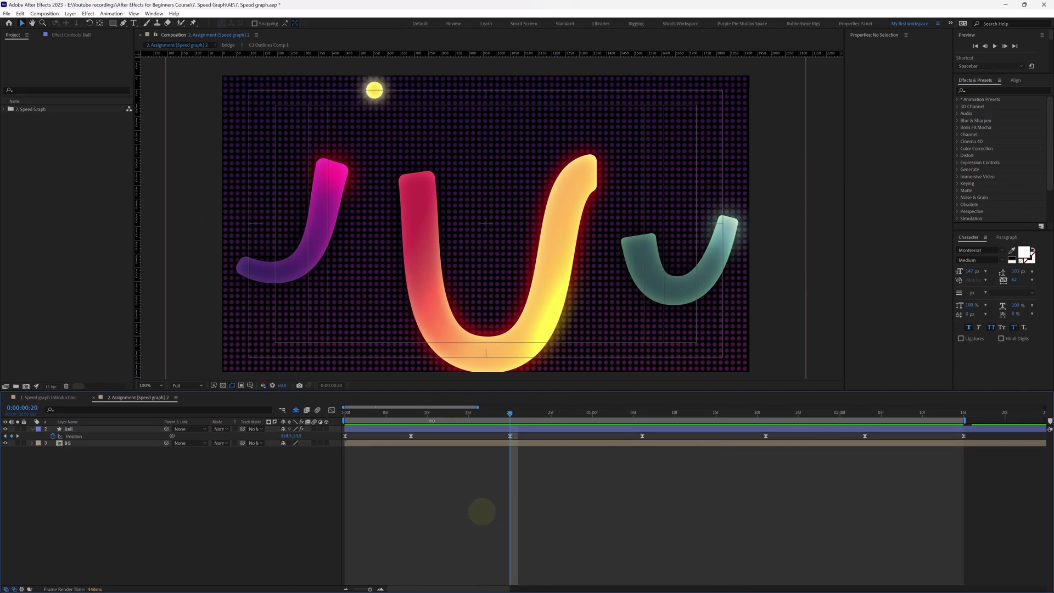
{"action": "left_click_drag", "start_coordinate": [352, 421], "coordinate": [330, 419]}
{"action": "key", "text": "space"}
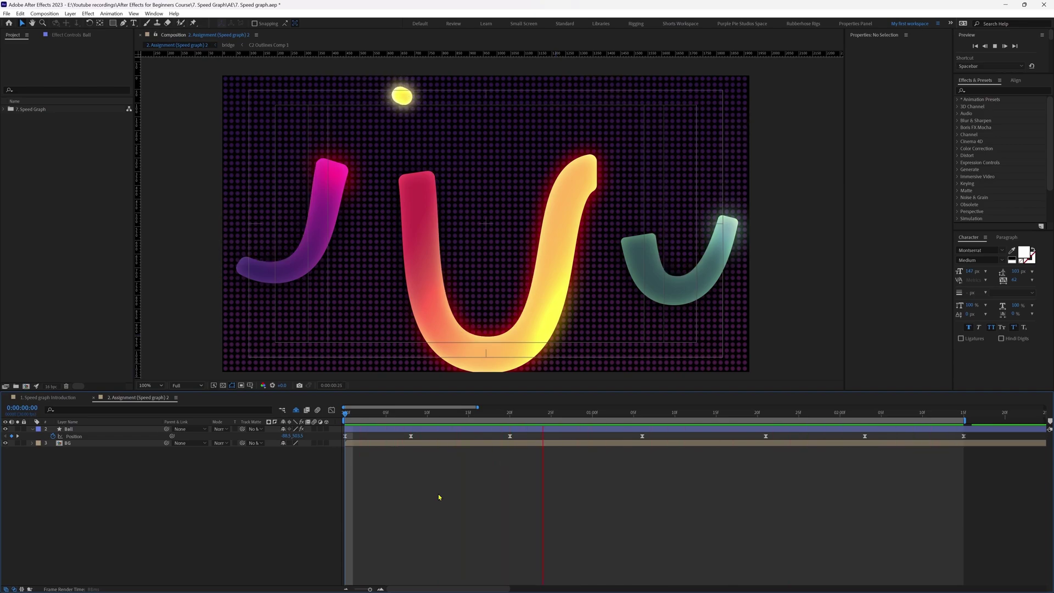
{"action": "key", "text": "space"}
- Raise the speed of the two airborne peak keyframes at 0:20 and 1:21 slightly above zero in the speed graph
{"action": "left_click", "coordinate": [510, 436]}
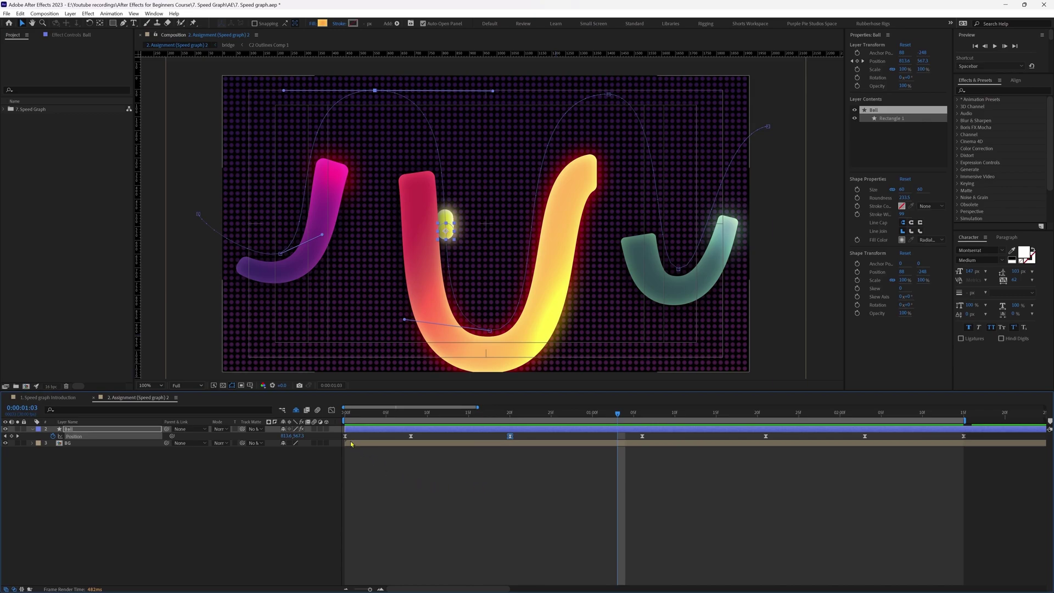
{"action": "left_click", "coordinate": [332, 411]}
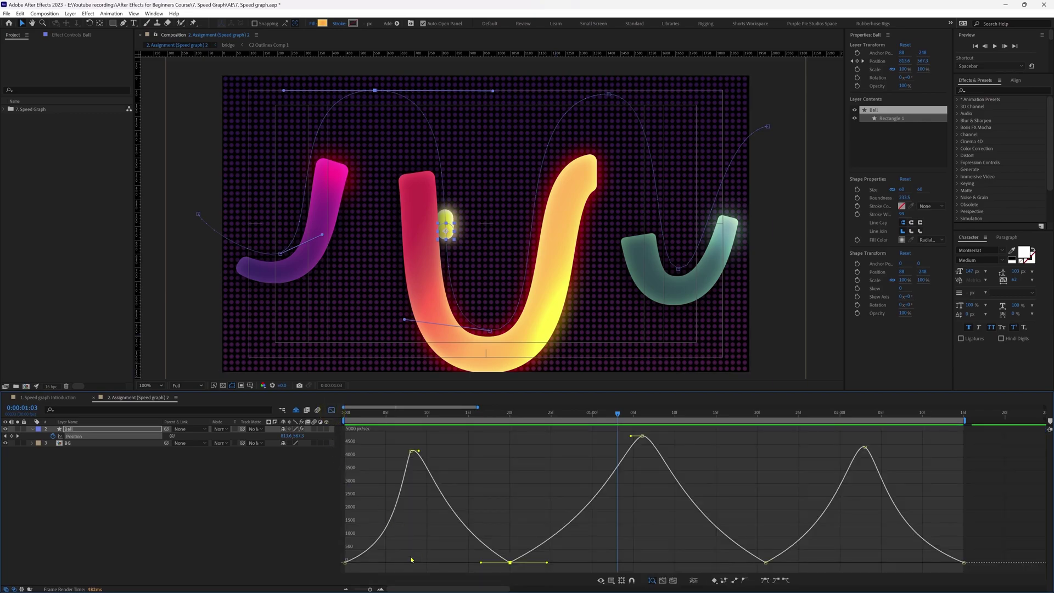
{"action": "left_click", "coordinate": [510, 561]}
{"action": "left_click", "coordinate": [767, 561], "text": "shift"}
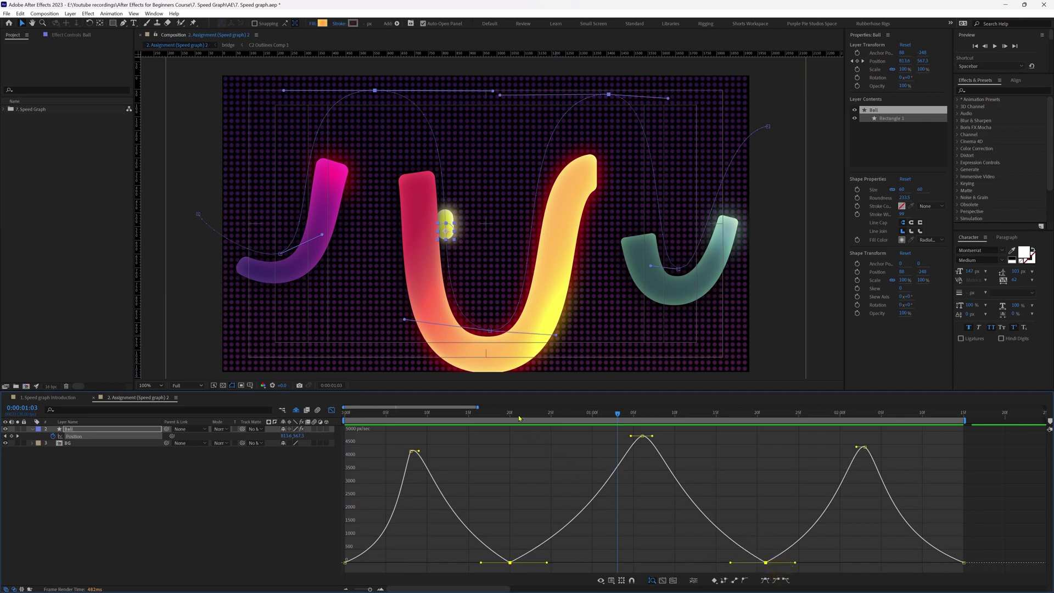
{"action": "key", "text": "j"}
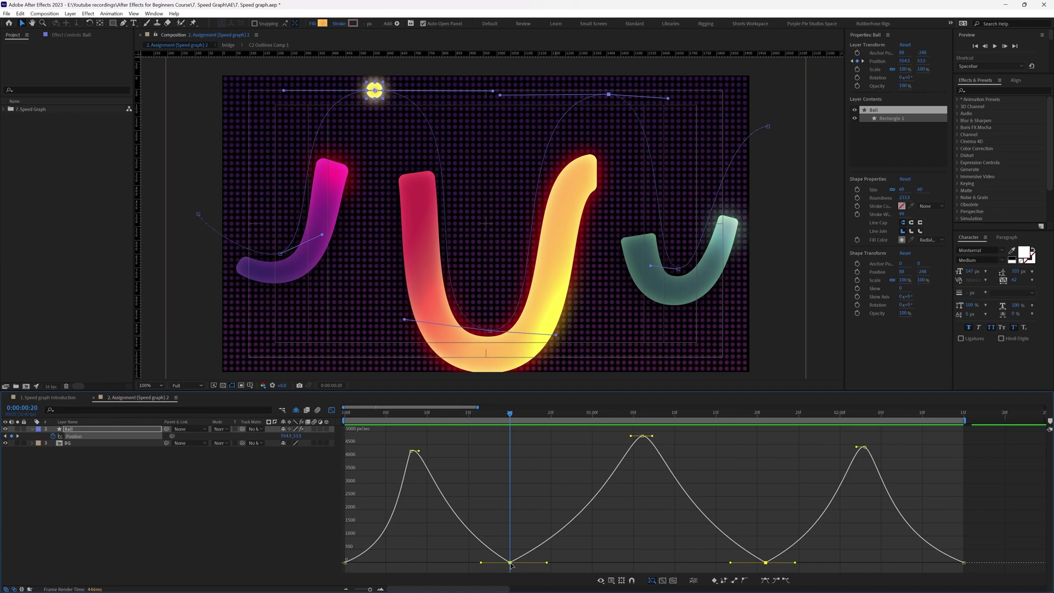
{"action": "left_click_drag", "start_coordinate": [510, 563], "coordinate": [513, 554]}
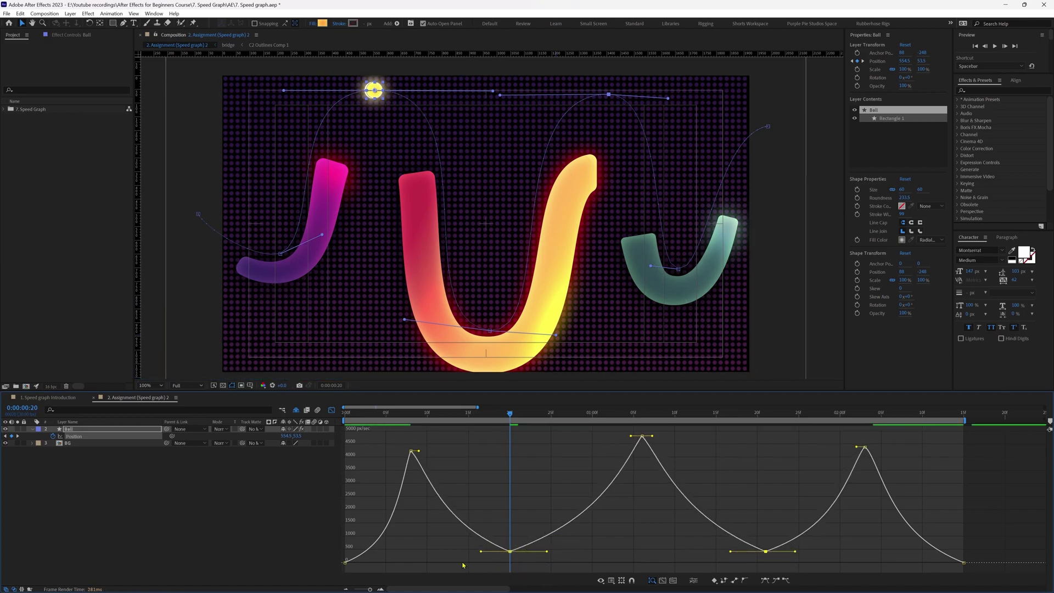
- Lengthen the incoming and outgoing influence handles of both airborne peak keyframes a little
{"action": "left_click", "coordinate": [510, 551]}
{"action": "left_click_drag", "start_coordinate": [511, 554], "coordinate": [478, 550]}
{"action": "left_click", "coordinate": [480, 551]}
{"action": "left_click", "coordinate": [547, 551]}
{"action": "left_click_drag", "start_coordinate": [548, 554], "coordinate": [553, 550]}
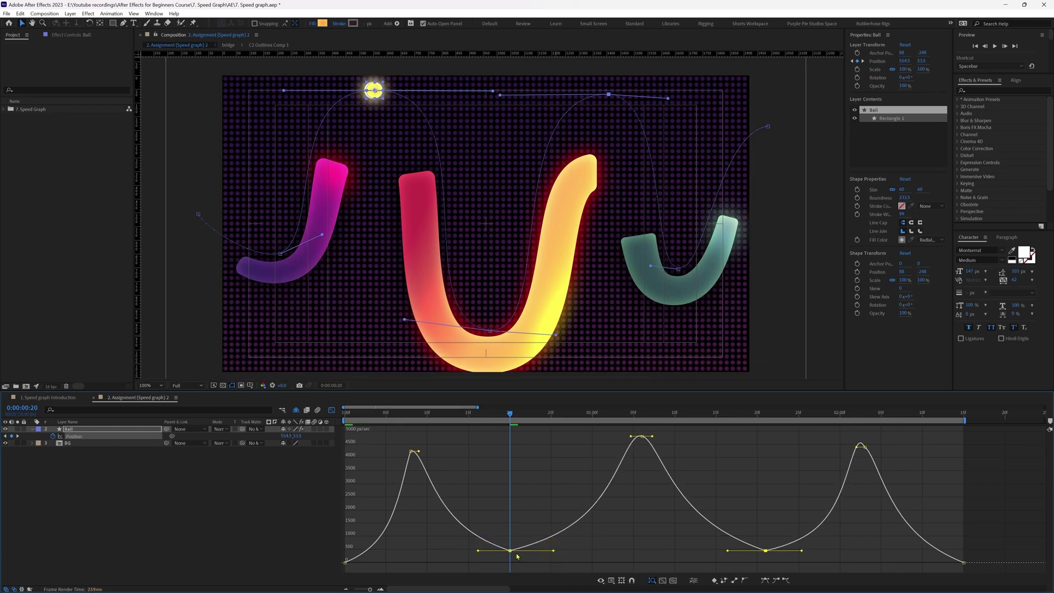
- Widen the second airborne peak keyframe's influence and raise both airborne peaks to just above 500 px/sec
{"action": "left_click", "coordinate": [766, 559]}
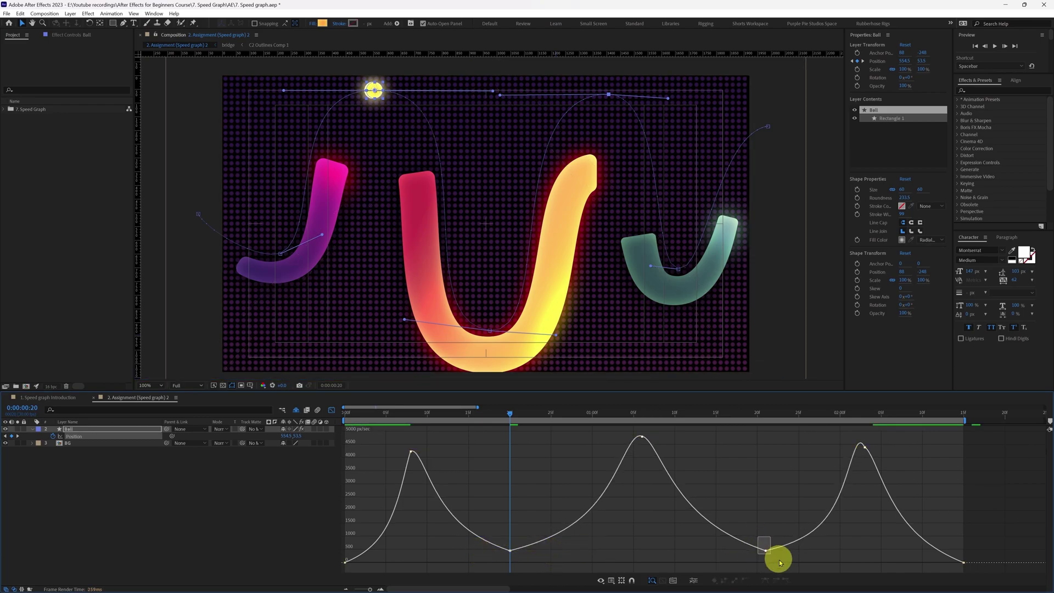
{"action": "left_click", "coordinate": [728, 552]}
{"action": "left_click_drag", "start_coordinate": [728, 552], "coordinate": [726, 552]}
{"action": "left_click_drag", "start_coordinate": [801, 551], "coordinate": [804, 553]}
{"action": "left_click_drag", "start_coordinate": [767, 554], "coordinate": [766, 549]}
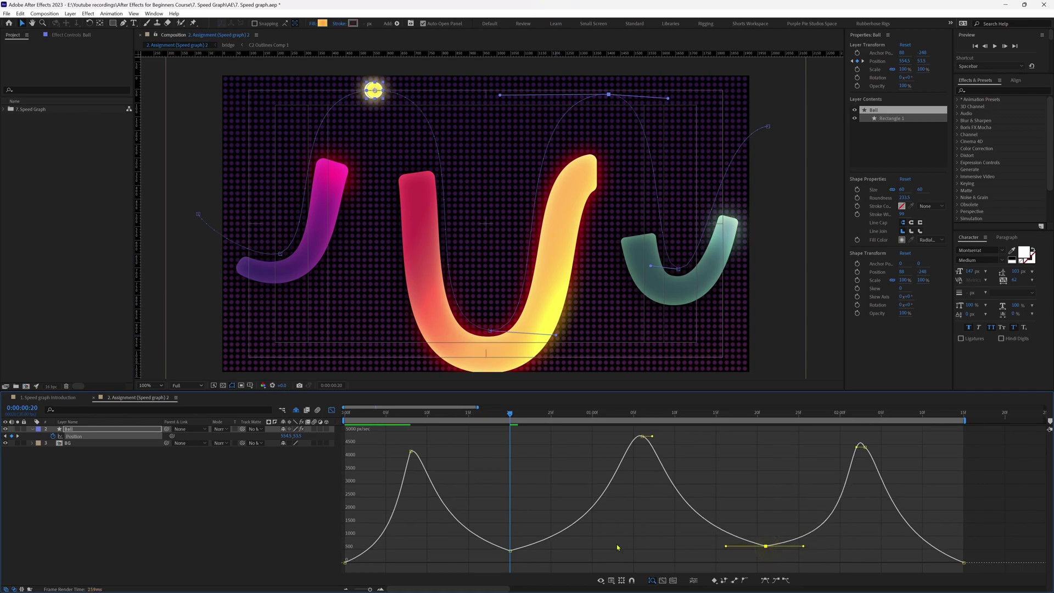
{"action": "left_click_drag", "start_coordinate": [513, 553], "coordinate": [513, 549]}
- Raise the teal dip keyframe's speed to about 5000 px/sec, extend the preceding peak's outgoing influence, and preview the animation
{"action": "left_click_drag", "start_coordinate": [849, 442], "coordinate": [869, 456]}
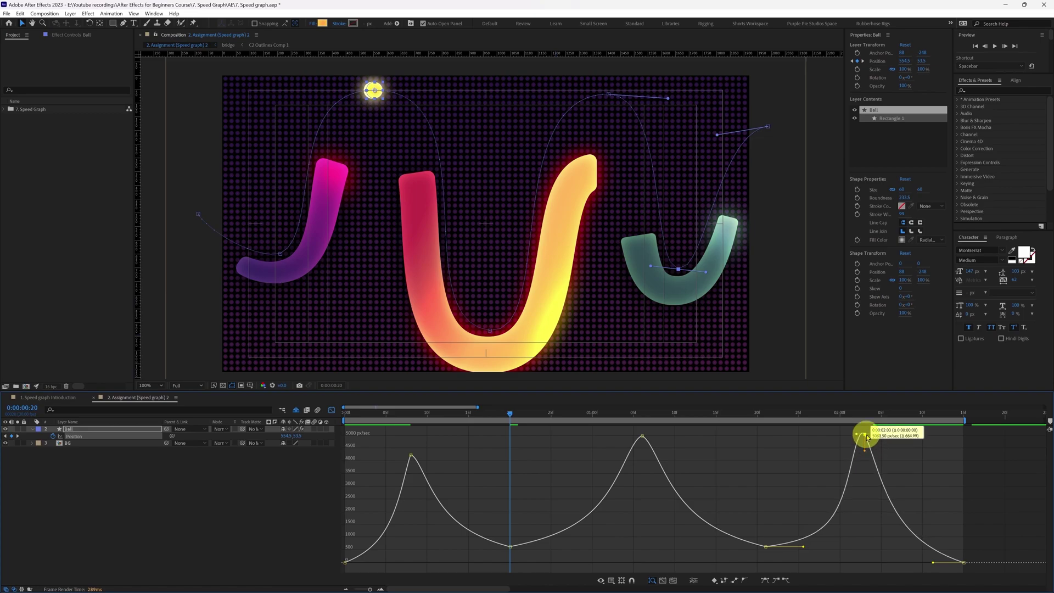
{"action": "left_click_drag", "start_coordinate": [867, 434], "coordinate": [867, 433]}
{"action": "left_click_drag", "start_coordinate": [803, 548], "coordinate": [805, 548]}
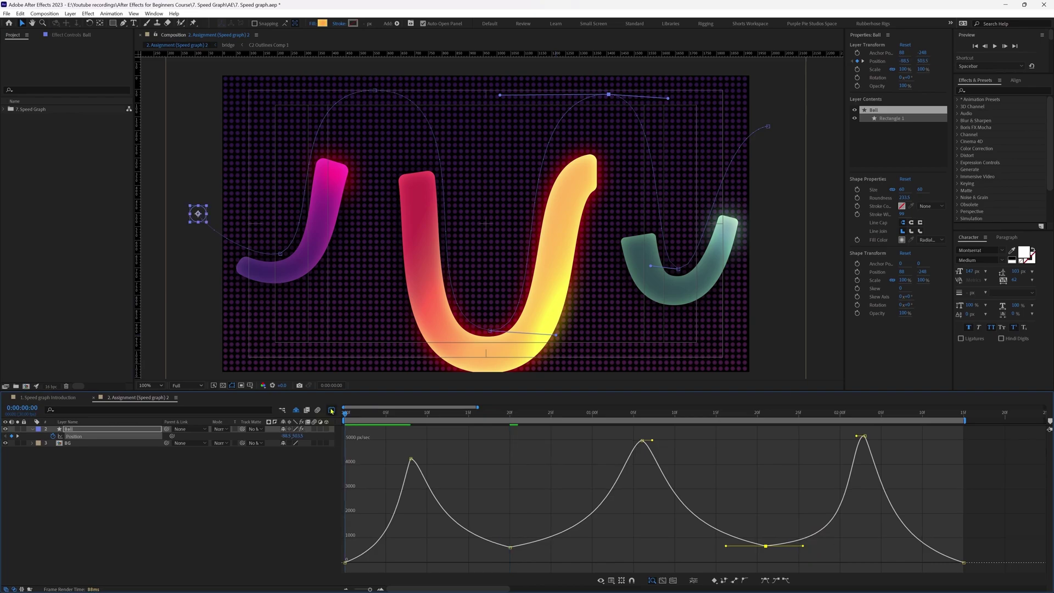
{"action": "left_click", "coordinate": [332, 410]}
{"action": "left_click", "coordinate": [390, 522]}
{"action": "key", "text": "space"}
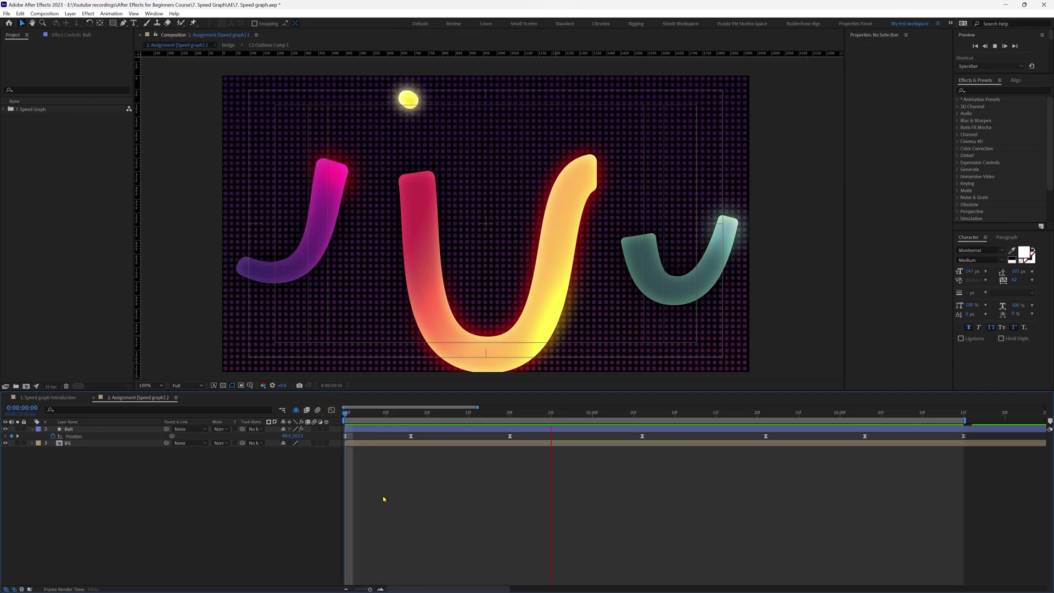